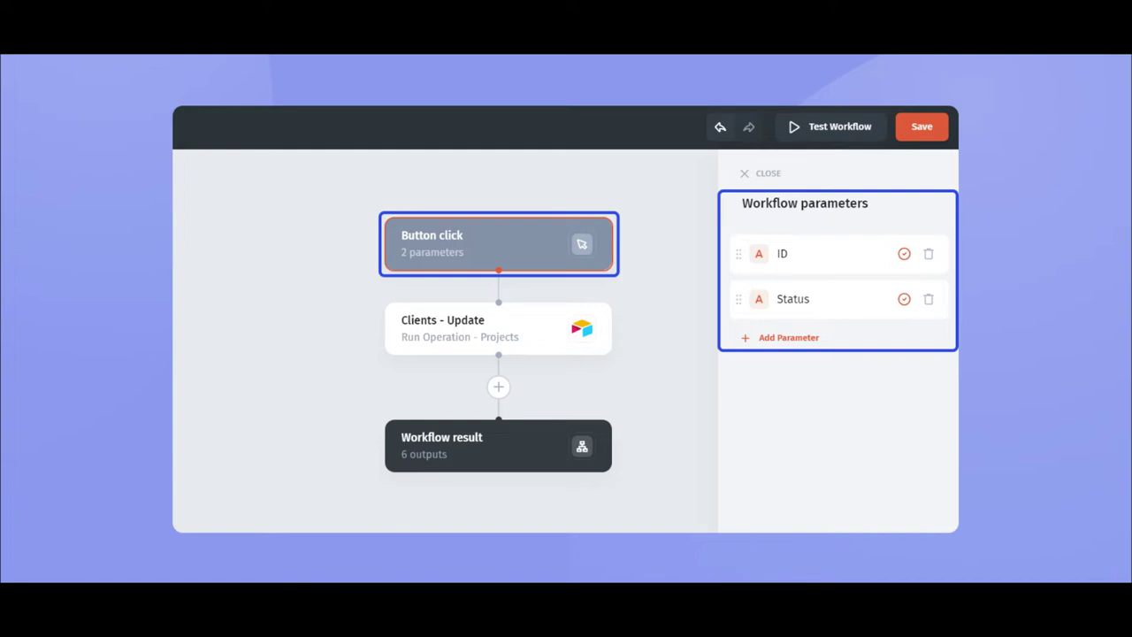
pyautogui.click(497, 446)
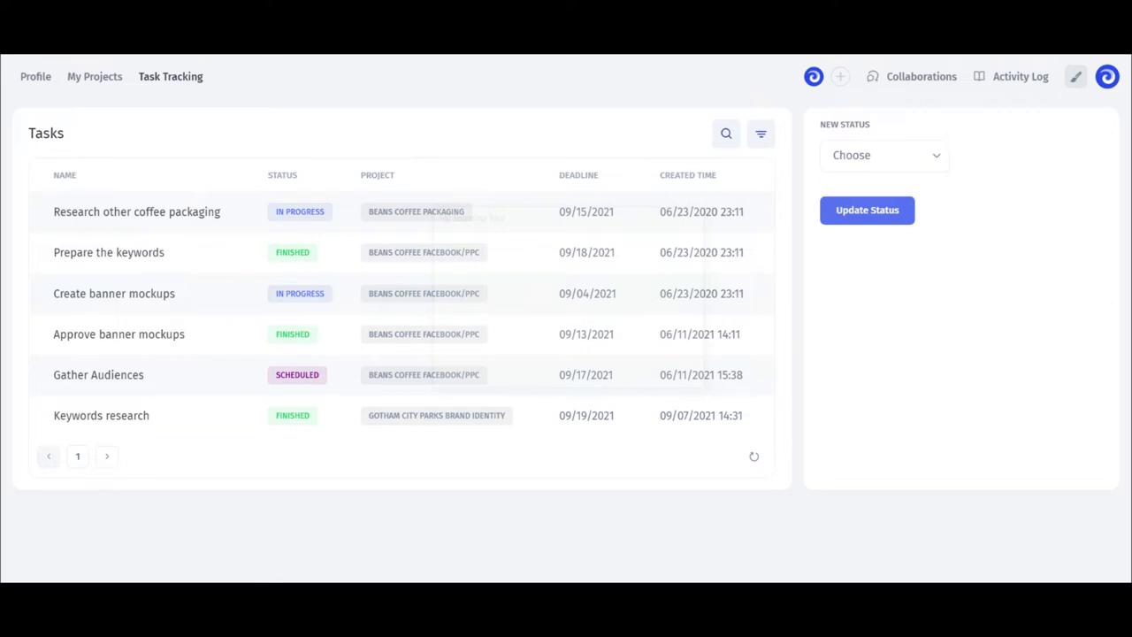
# Select the "Research other coffee packaging" task, choose a new status for it and submit the status update
pyautogui.click(245, 211)
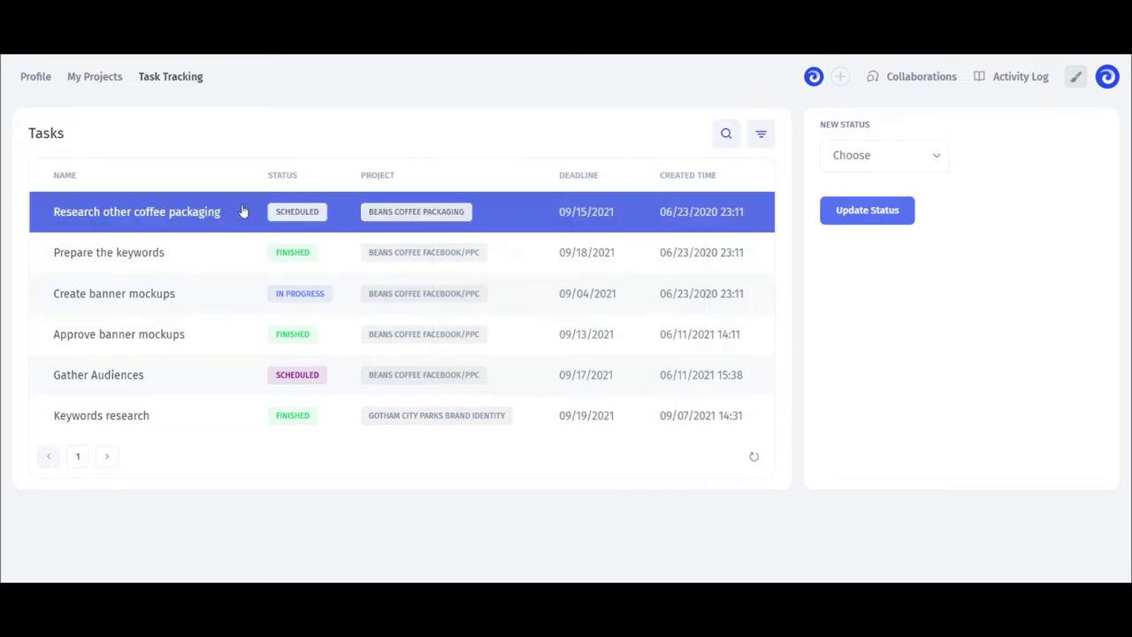
pyautogui.click(885, 162)
pyautogui.click(871, 244)
pyautogui.click(876, 222)
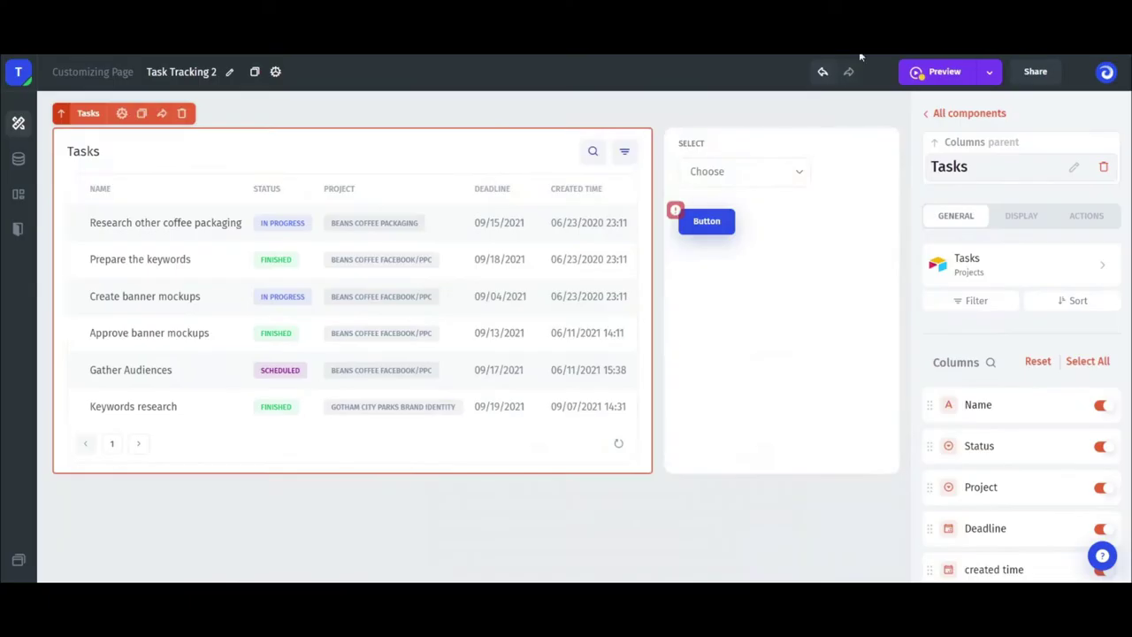
# Set the click action of the unconfigured button beside the Tasks table to Run Workflow
pyautogui.click(745, 220)
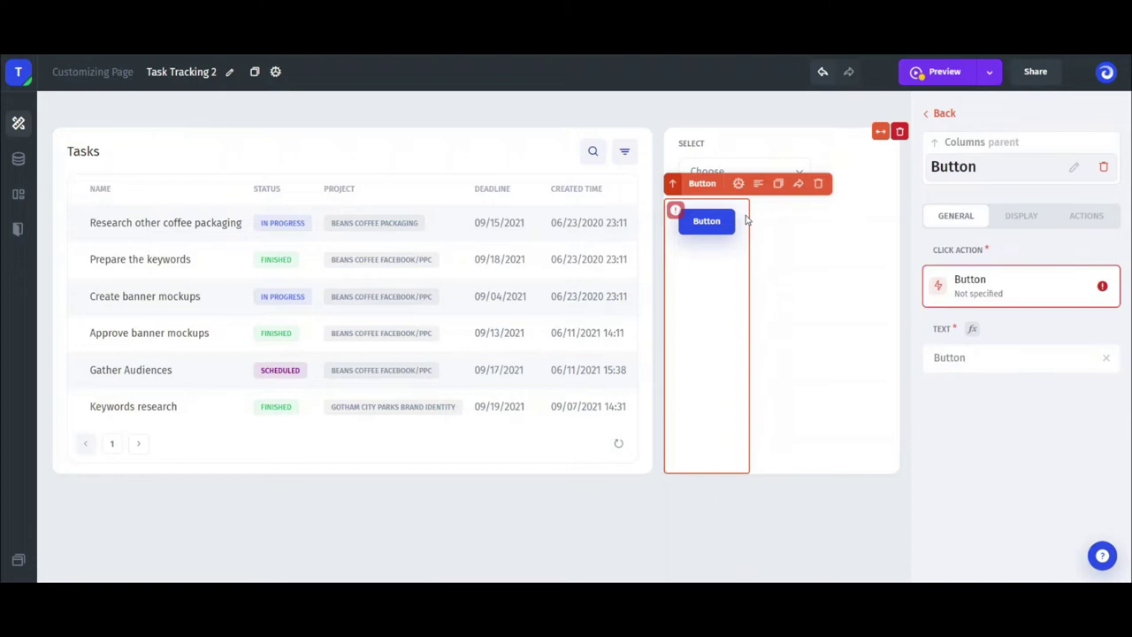
pyautogui.click(1012, 285)
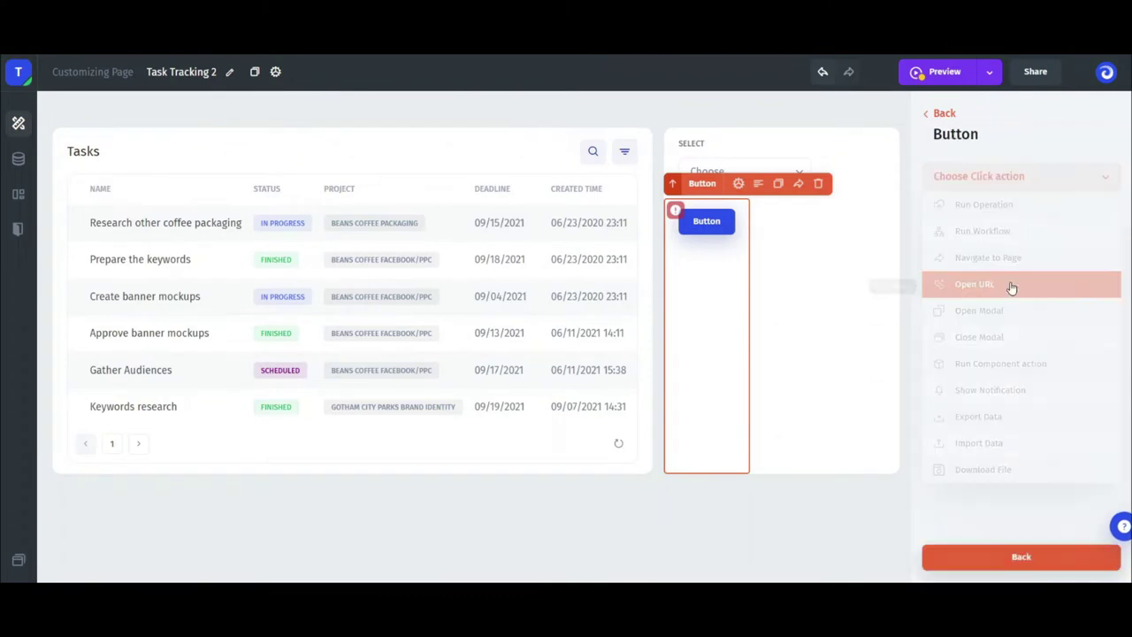
pyautogui.click(1013, 232)
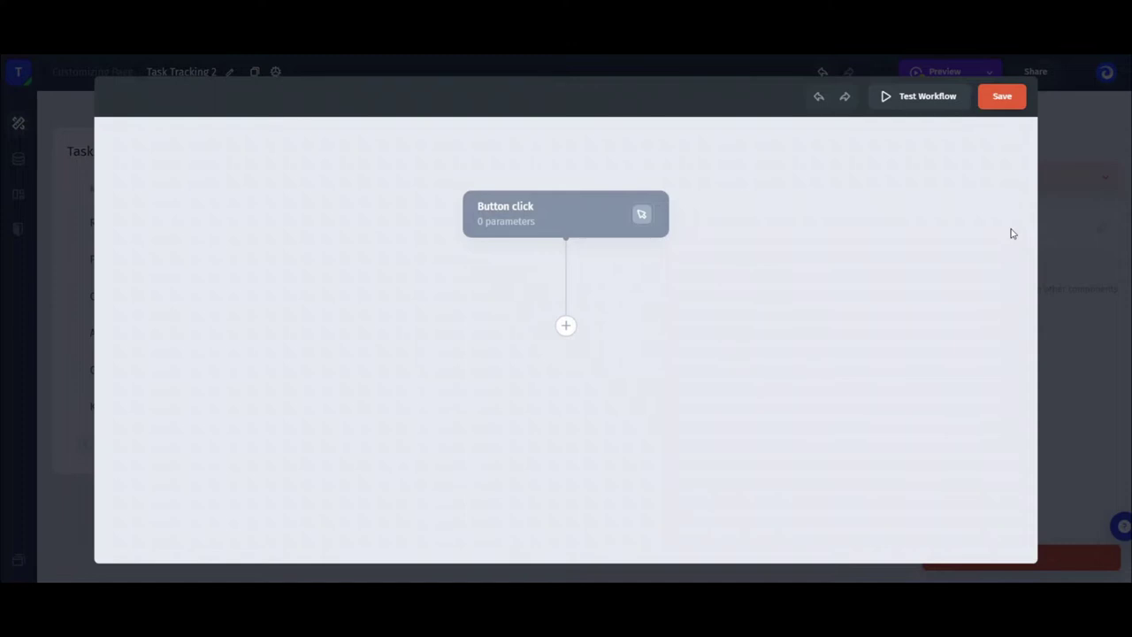
# Look through the step types available below the Button click trigger, including the resources offered for Run Operation
pyautogui.click(566, 329)
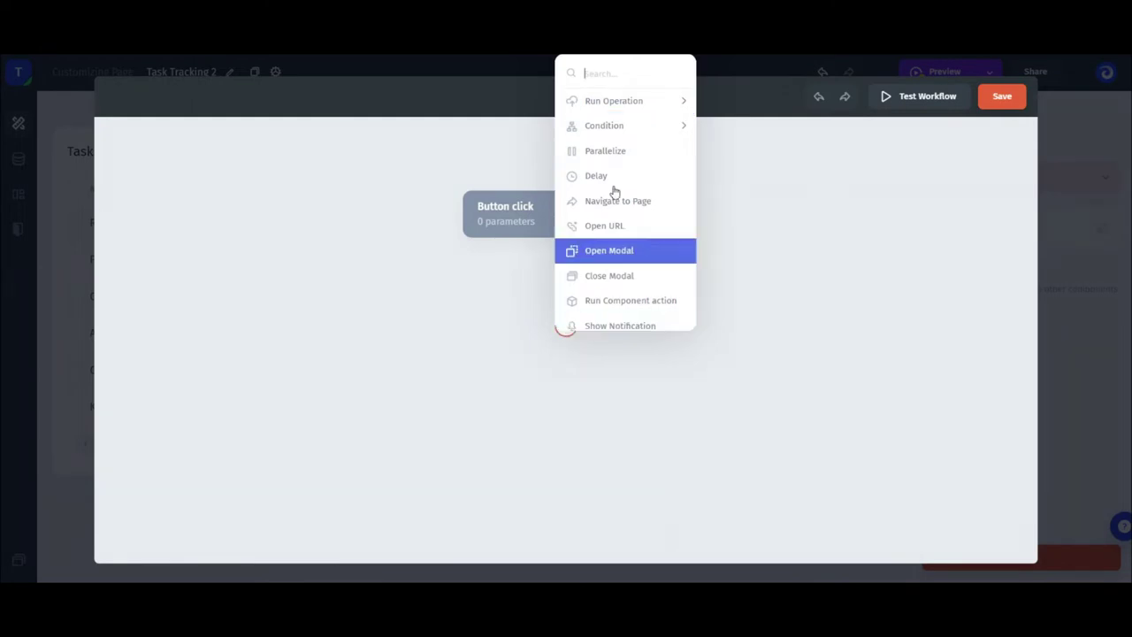
pyautogui.moveTo(630, 106)
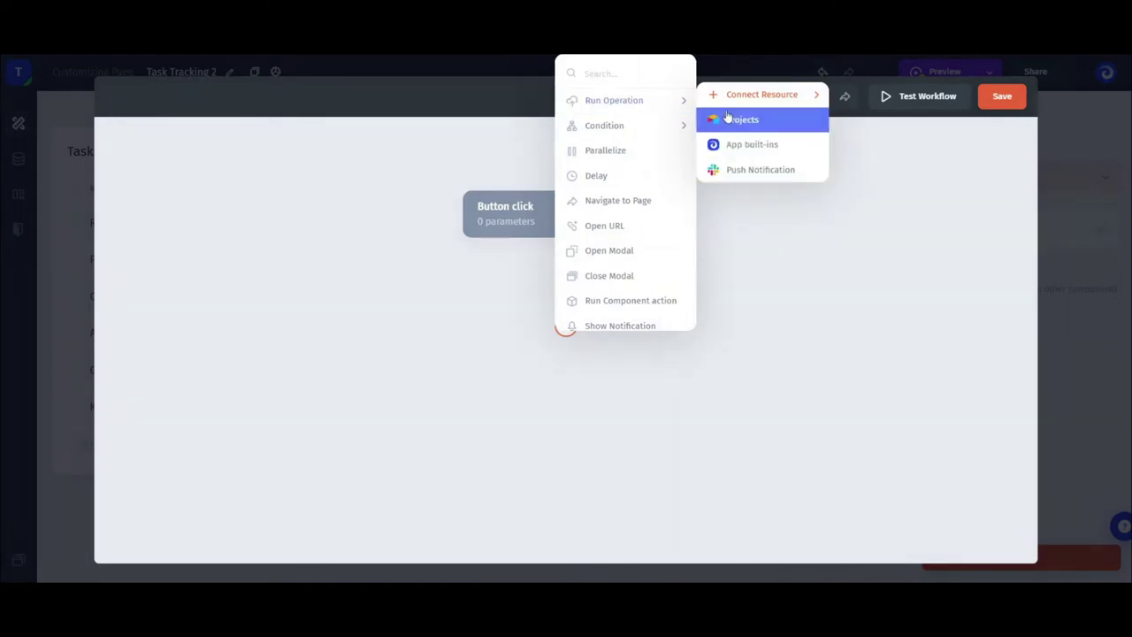
pyautogui.moveTo(730, 100)
pyautogui.scroll(-8, 881, 225)
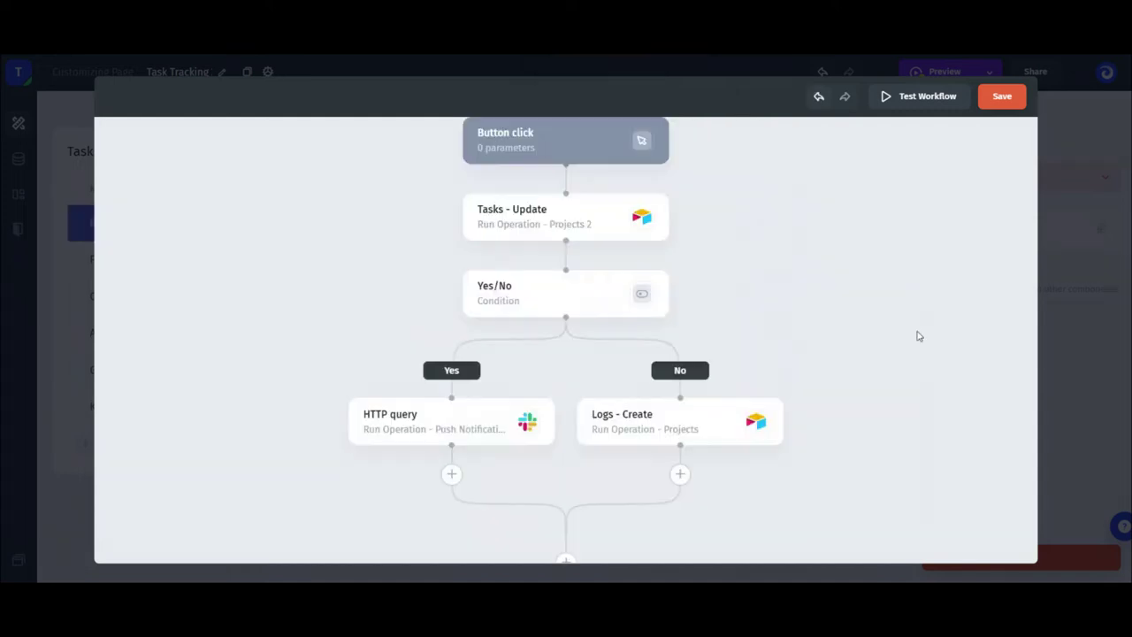
# Examine where steps can be inserted in the branched workflow, at the end of the No branch and after Tasks - Update
pyautogui.click(679, 477)
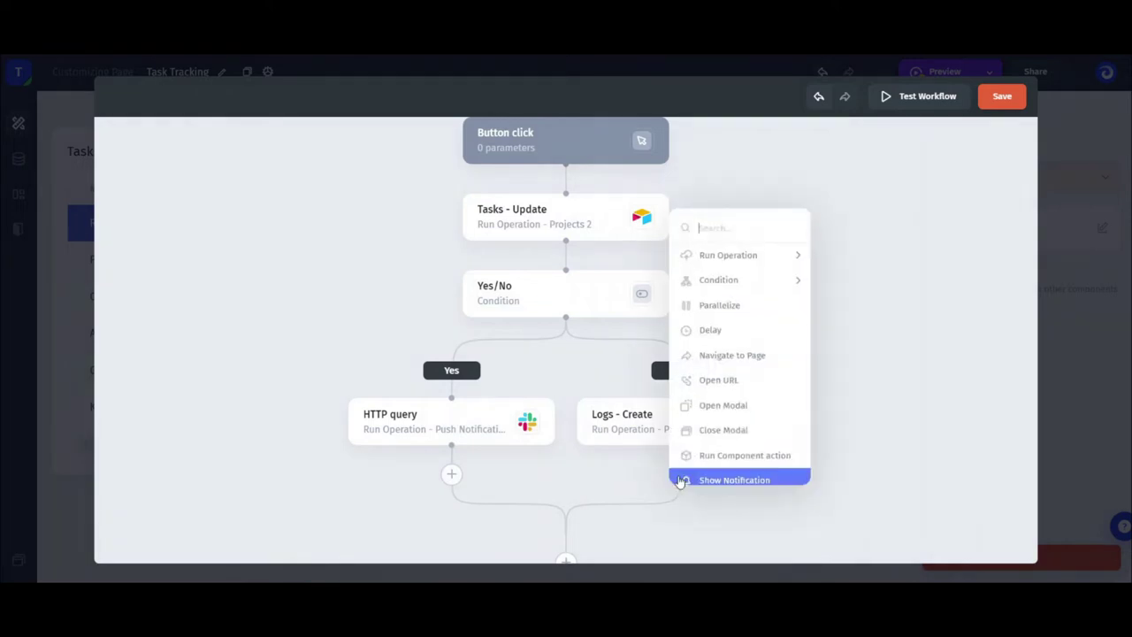
pyautogui.click(659, 482)
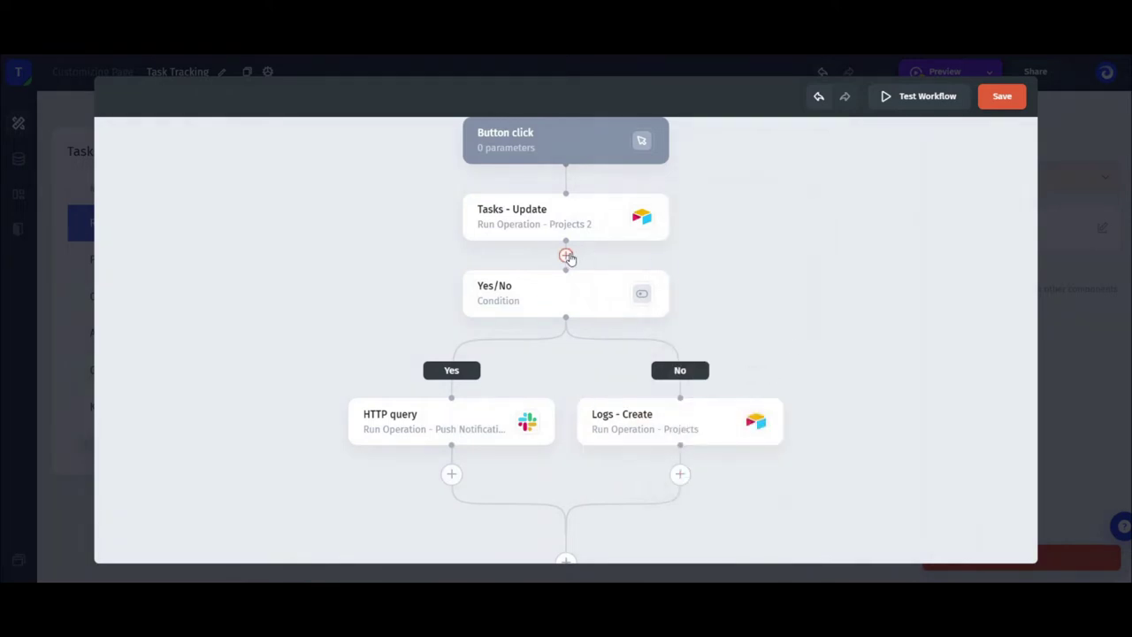
pyautogui.click(566, 255)
pyautogui.click(721, 265)
pyautogui.moveTo(637, 288); pyautogui.dragTo(566, 221)
pyautogui.moveTo(624, 354); pyautogui.dragTo(663, 457)
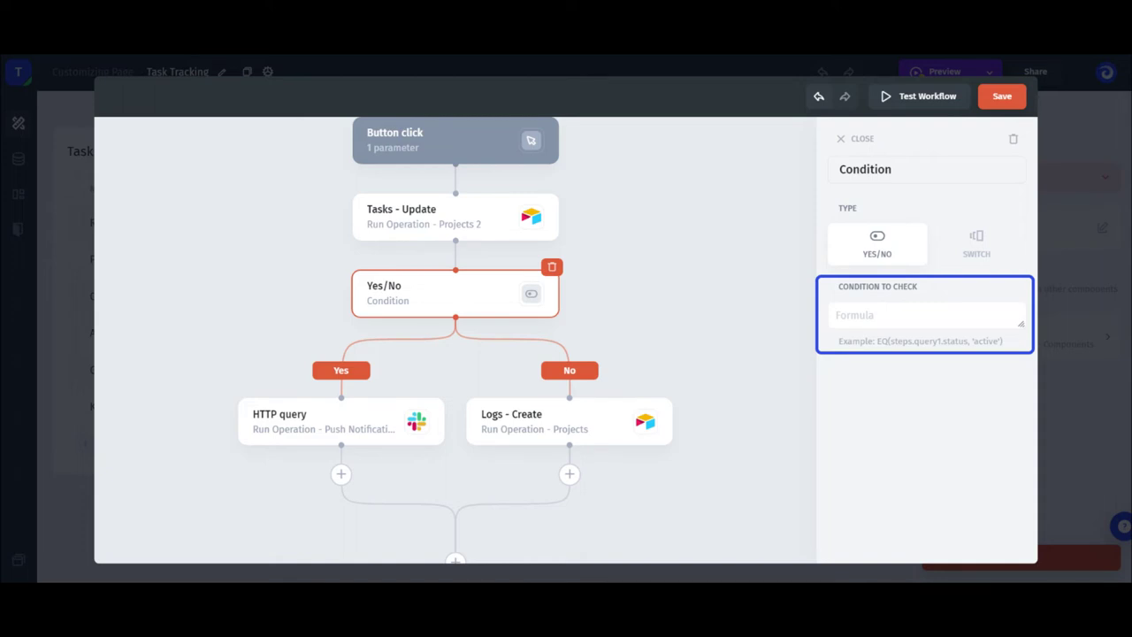
pyautogui.click(850, 315)
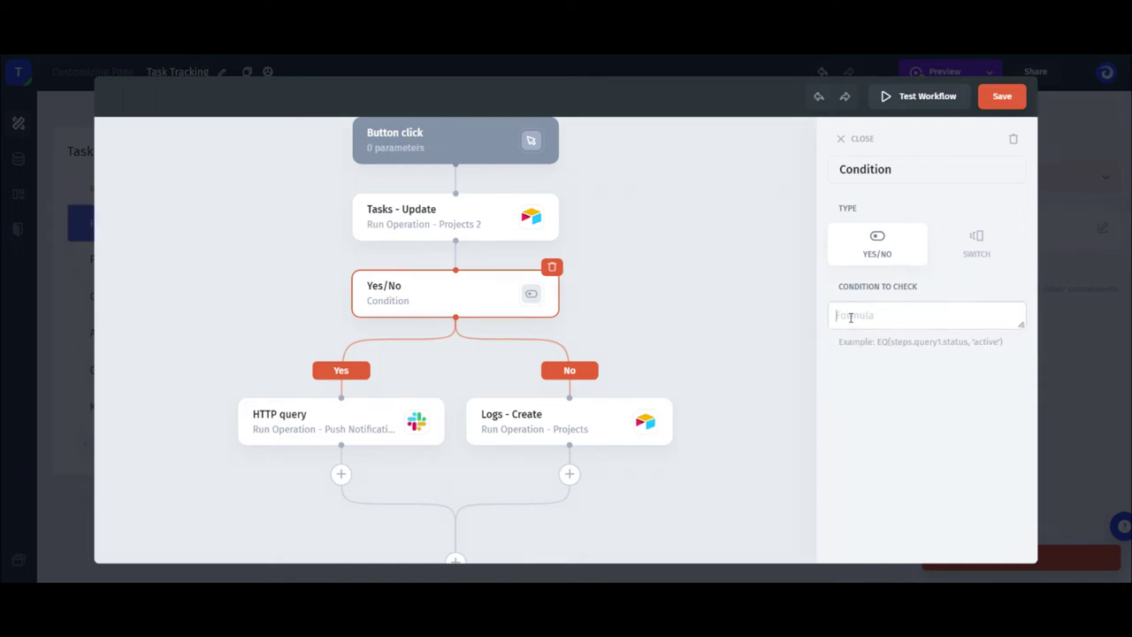
pyautogui.write('EQ')
pyautogui.press('BackSpace')
pyautogui.press('BackSpace')
pyautogui.write('>')
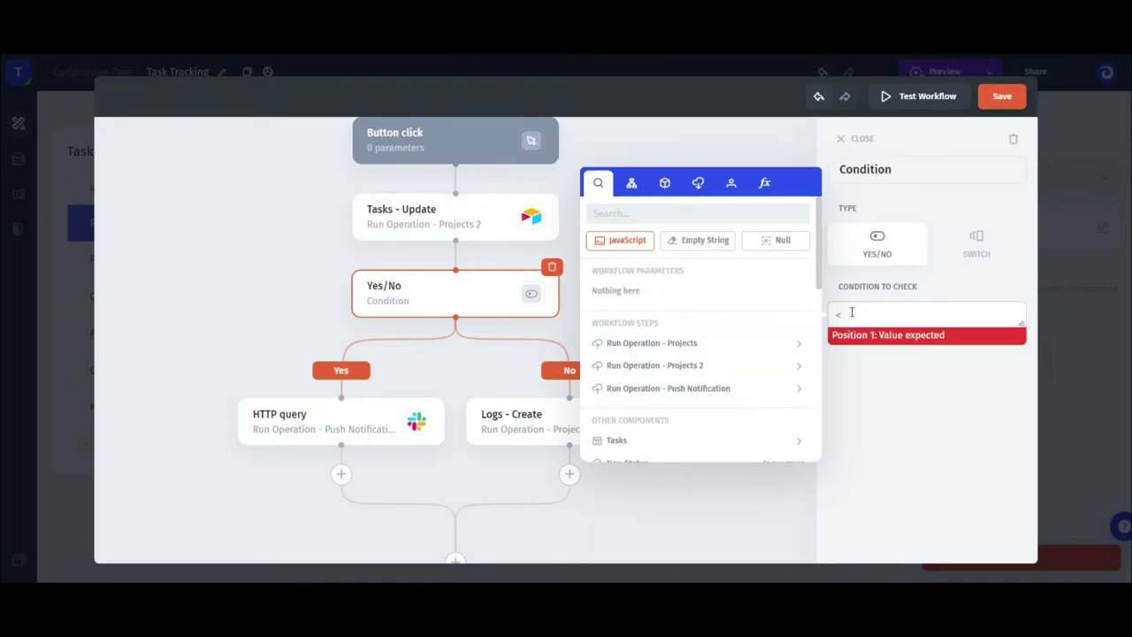
pyautogui.press('BackSpace')
pyautogui.write('>')
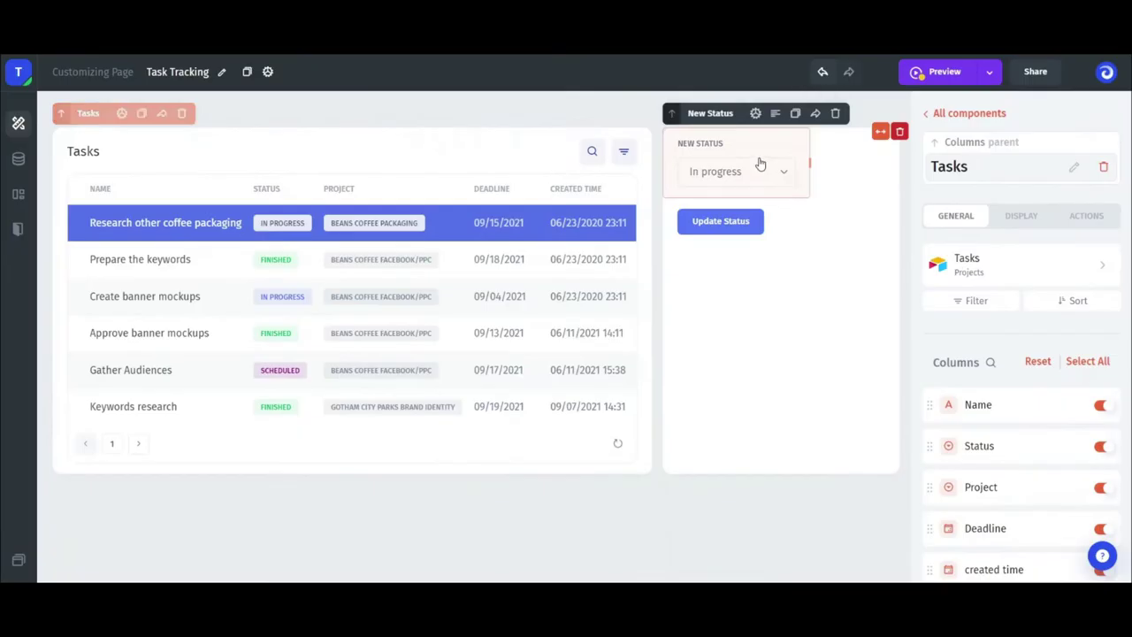
# Set the Yes/No condition to check to EQ(elements["New Status"].value, "Finished"), referencing the New Status field
pyautogui.click(758, 164)
pyautogui.click(784, 175)
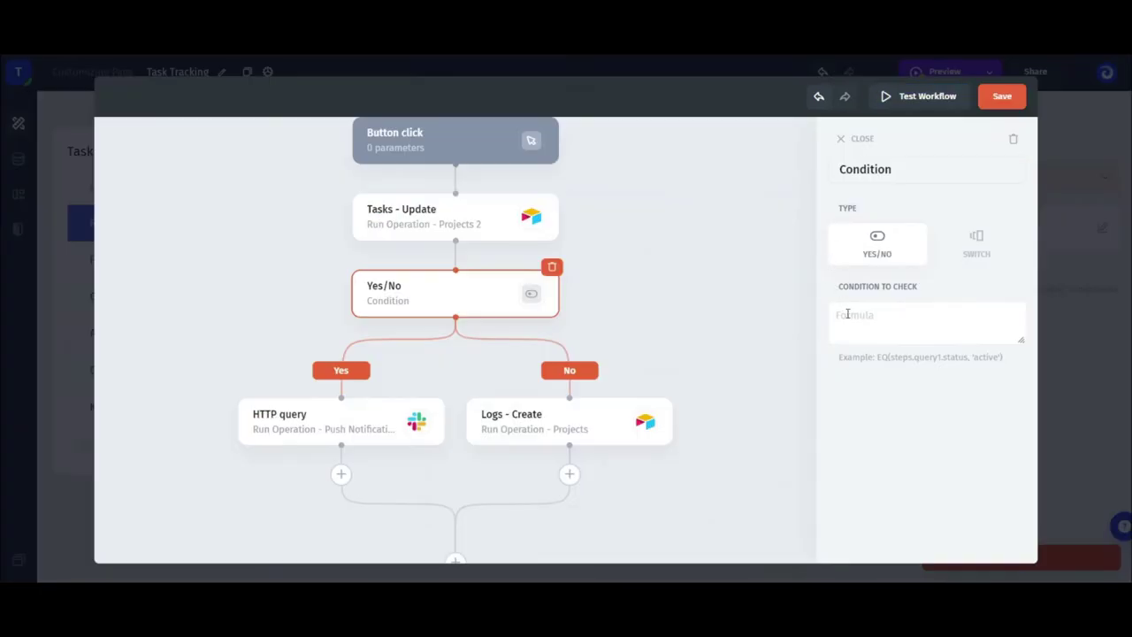
pyautogui.click(849, 312)
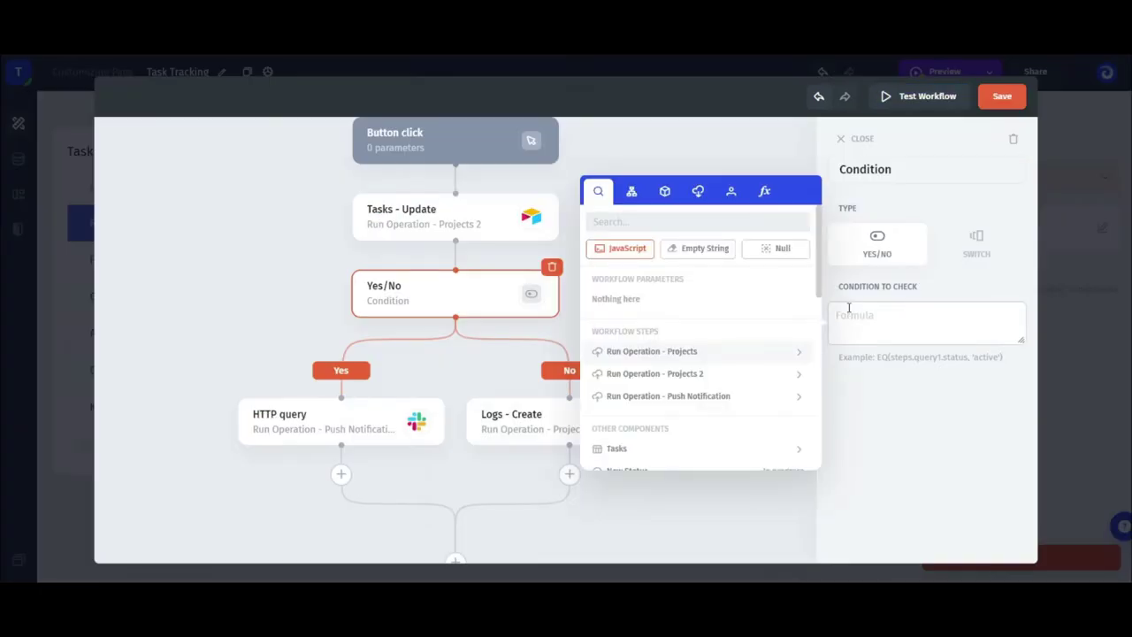
pyautogui.write('EQ(')
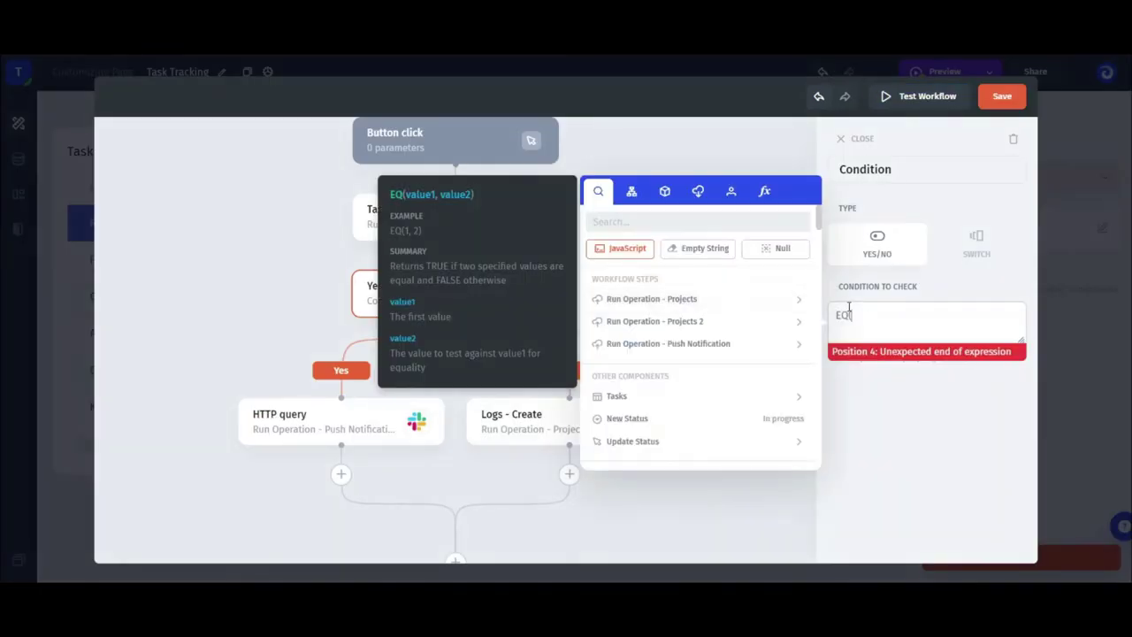
pyautogui.click(664, 191)
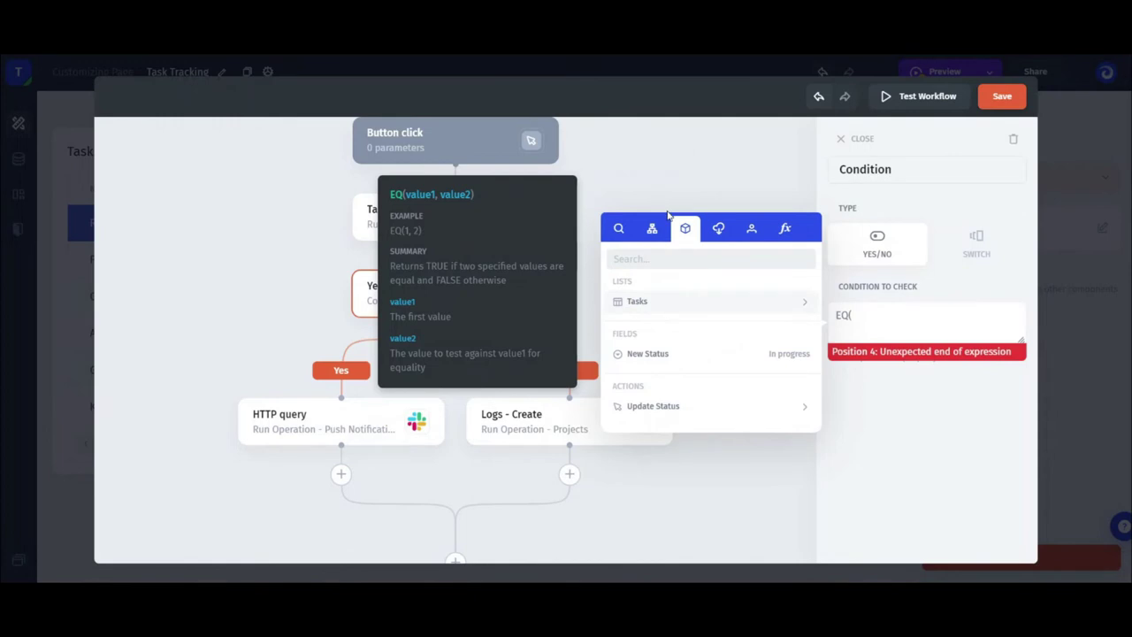
pyautogui.click(711, 353)
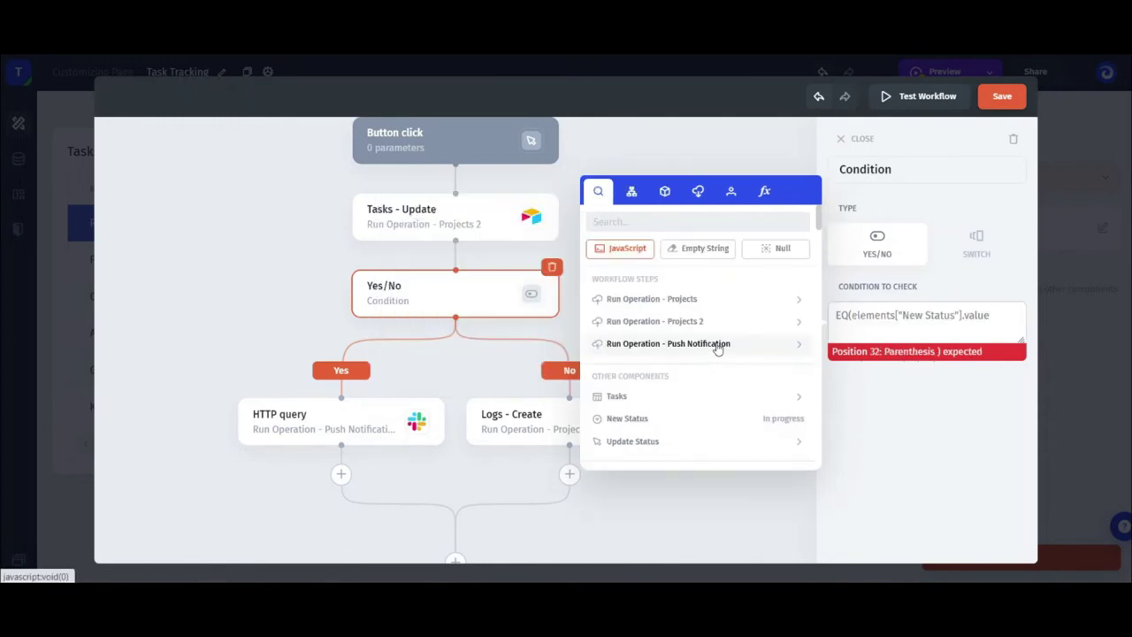
pyautogui.write(', "Finished")')
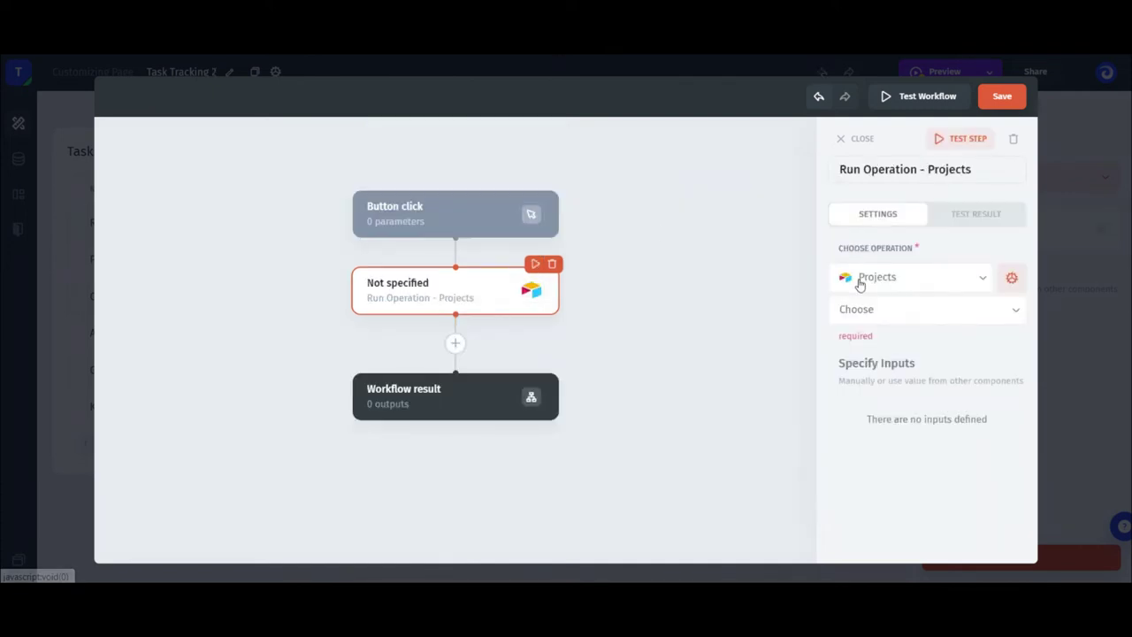
# Choose Projects as the resource of the unspecified Run Operation step and browse to its Tasks collection
pyautogui.click(856, 281)
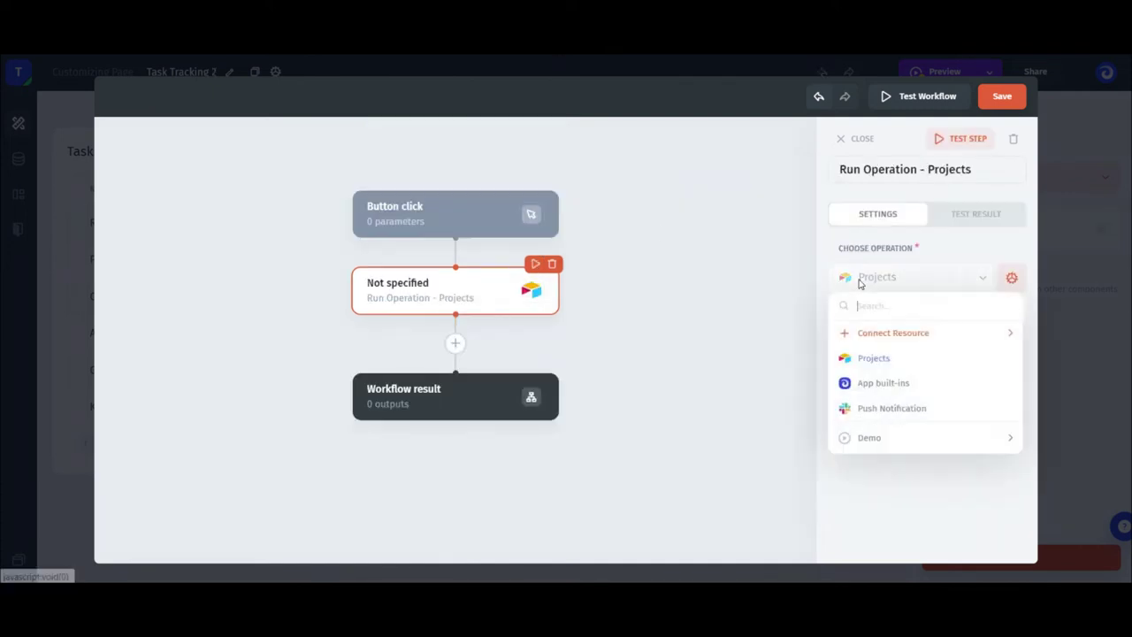
pyautogui.click(870, 360)
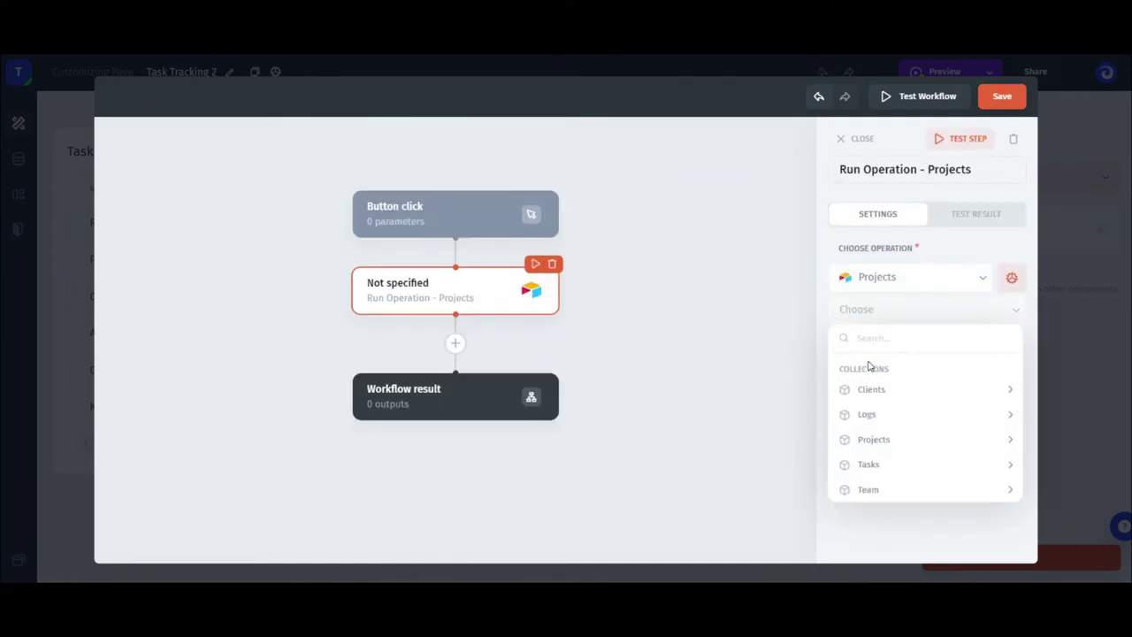
pyautogui.moveTo(873, 464)
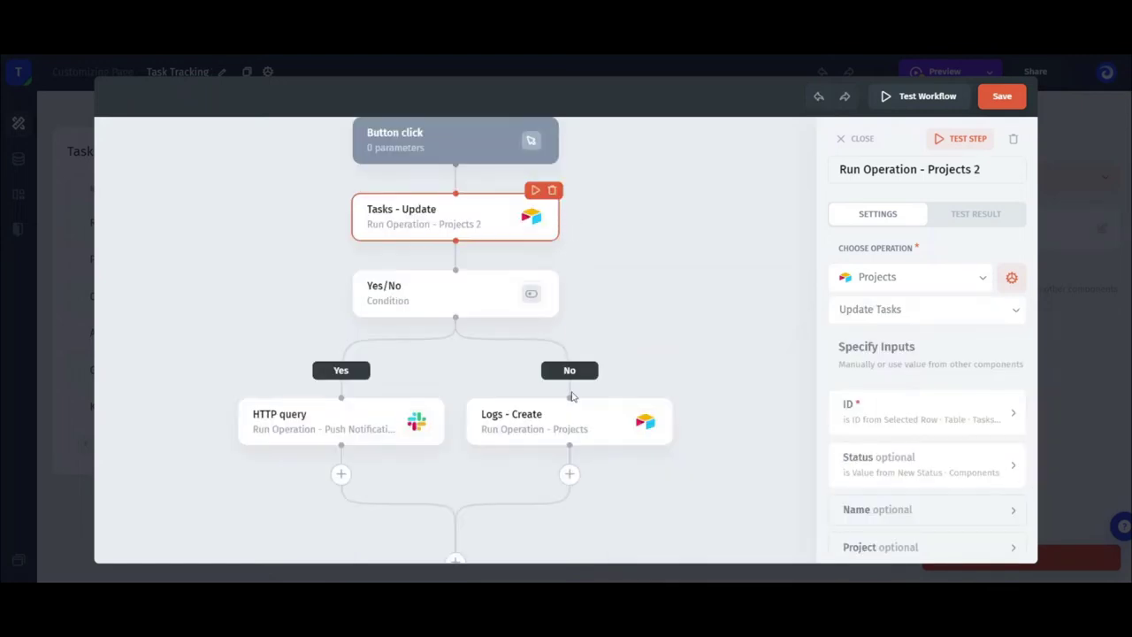
# Review the settings of the Logs - Create, Tasks - Update and Button click steps
pyautogui.click(574, 422)
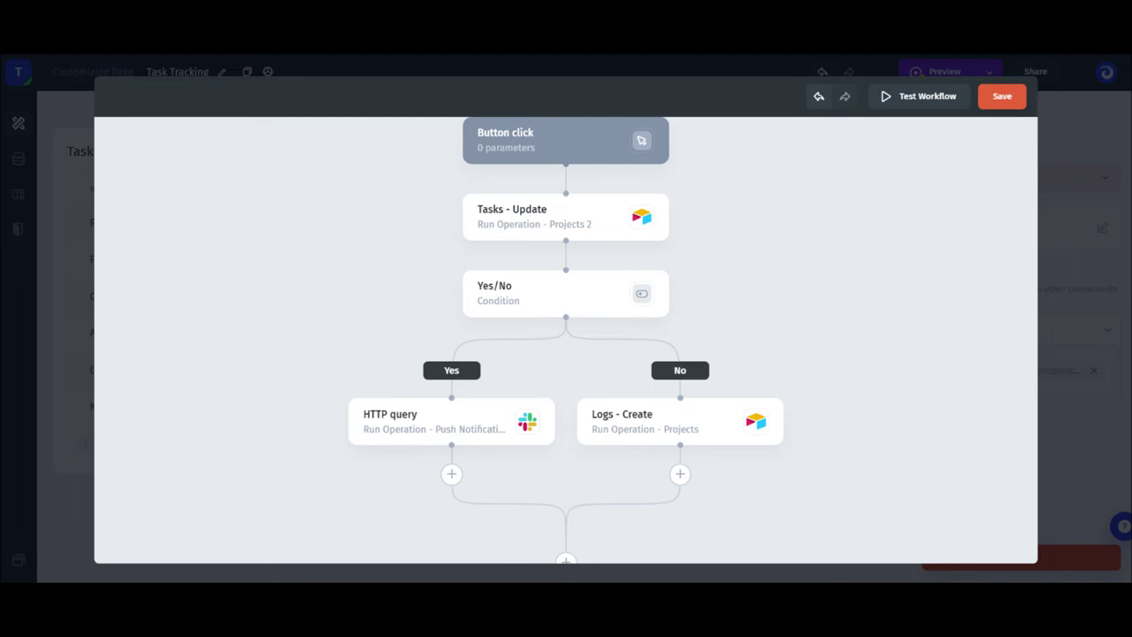
pyautogui.click(549, 217)
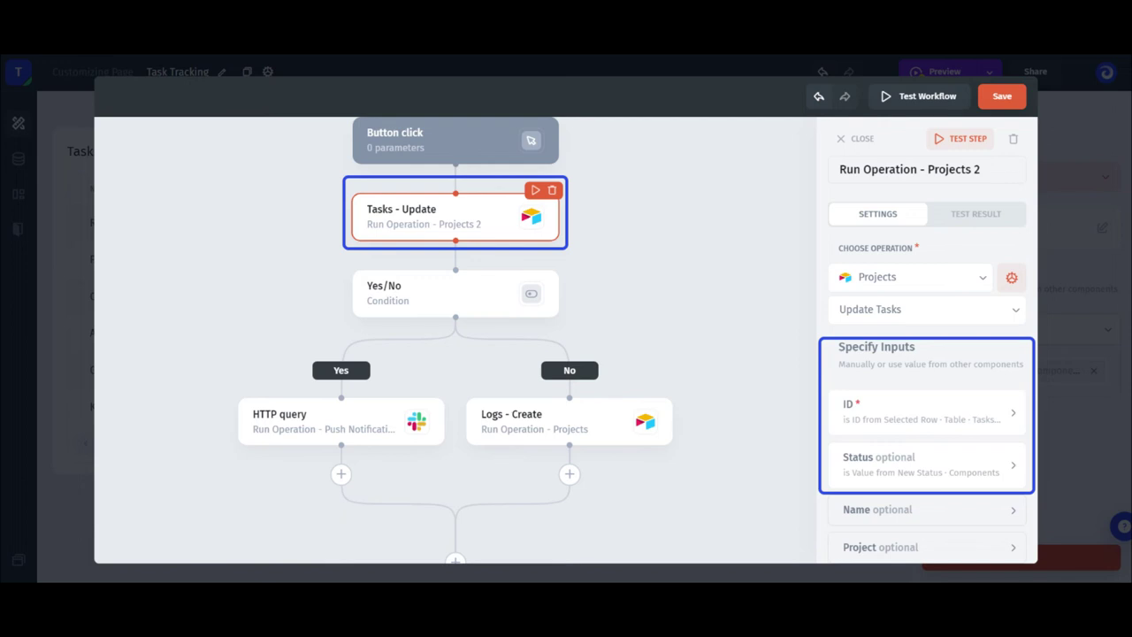
pyautogui.click(455, 140)
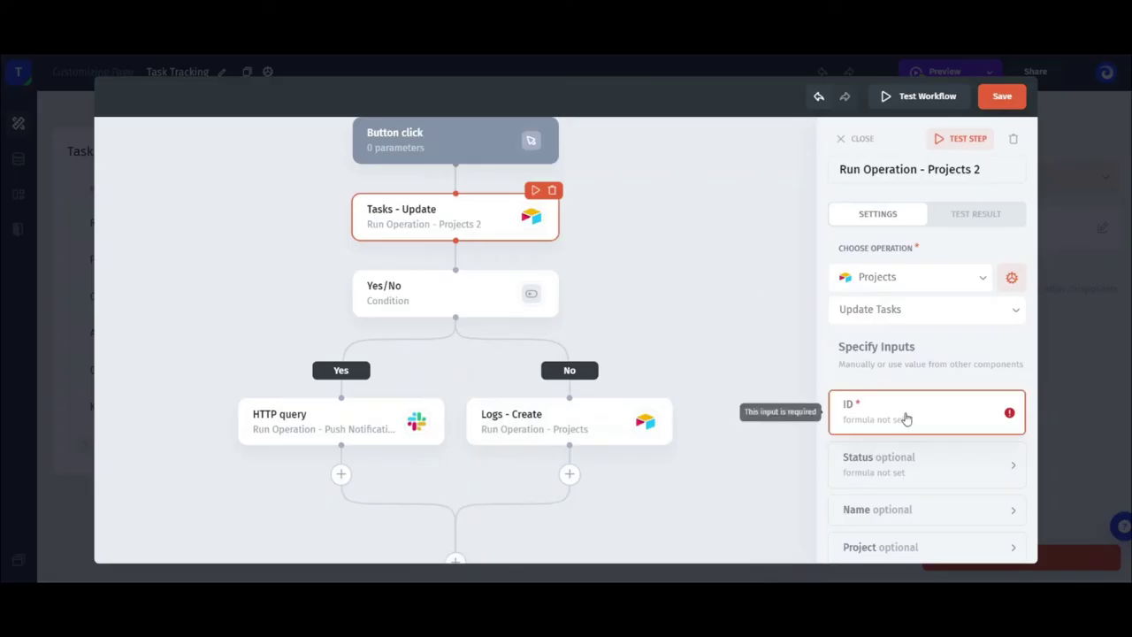
# Set the ID input of the Tasks - Update step to the ID of the selected row in the Tasks table
pyautogui.click(914, 419)
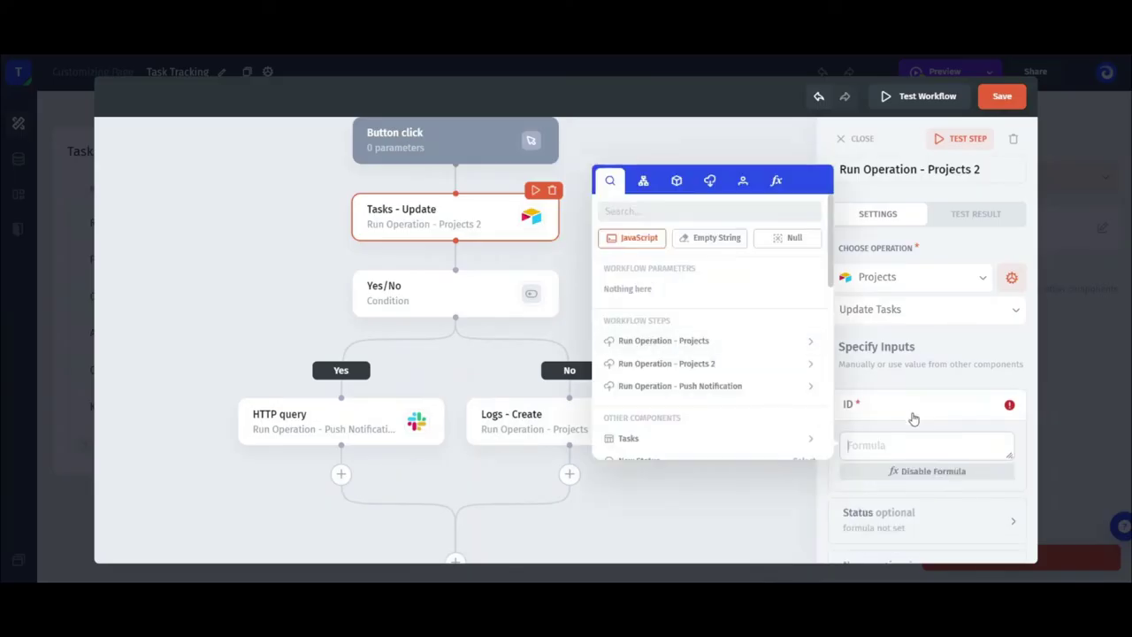
pyautogui.click(678, 181)
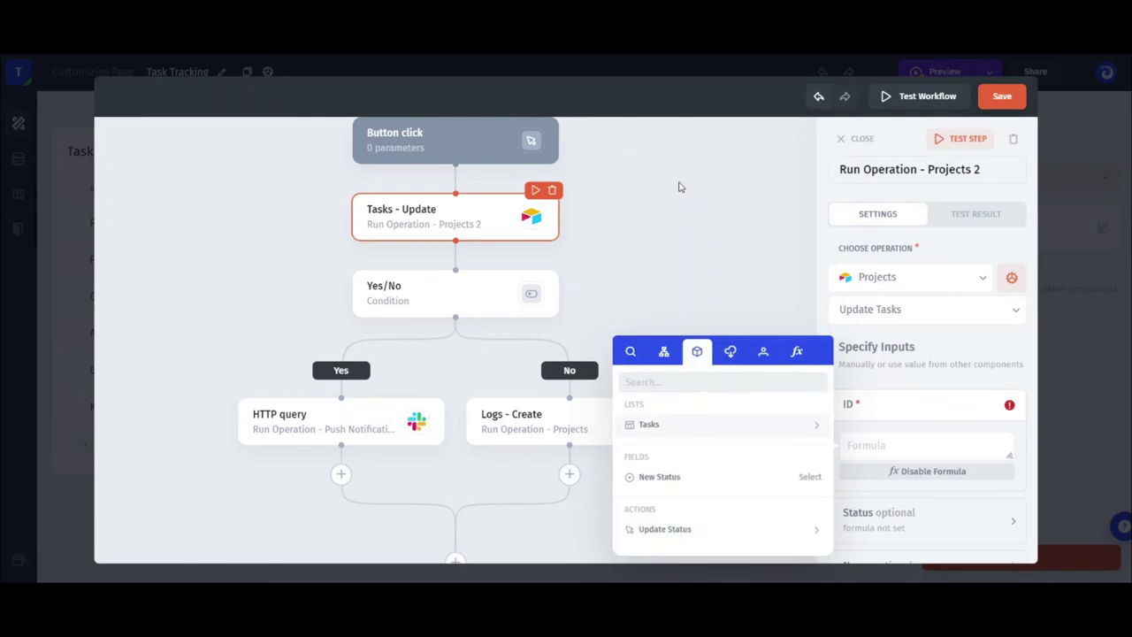
pyautogui.click(699, 427)
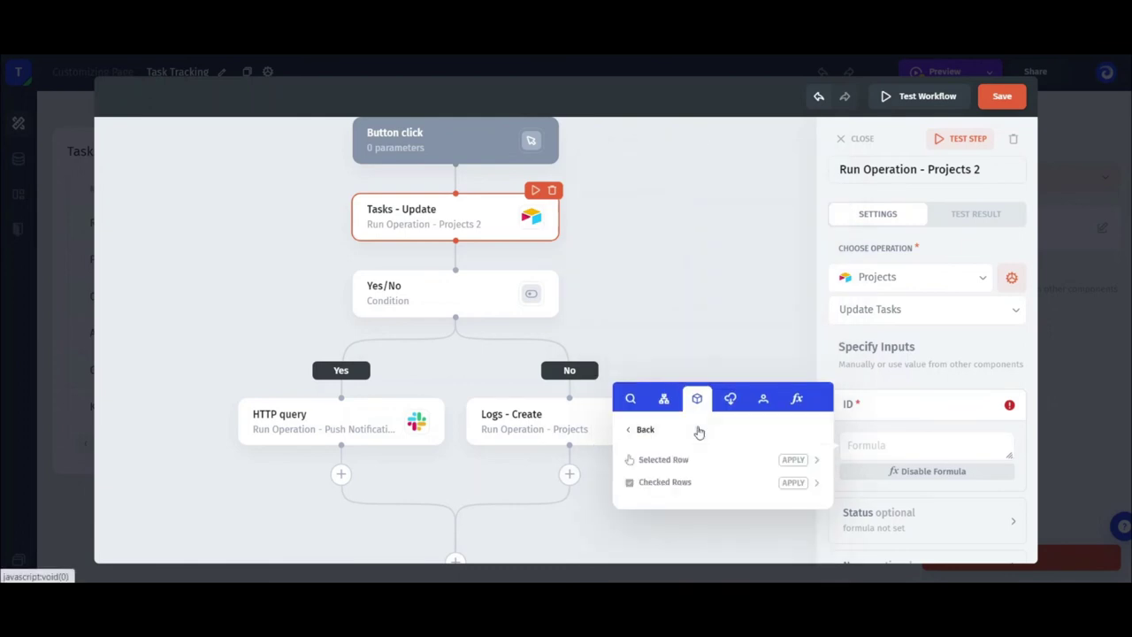
pyautogui.click(707, 460)
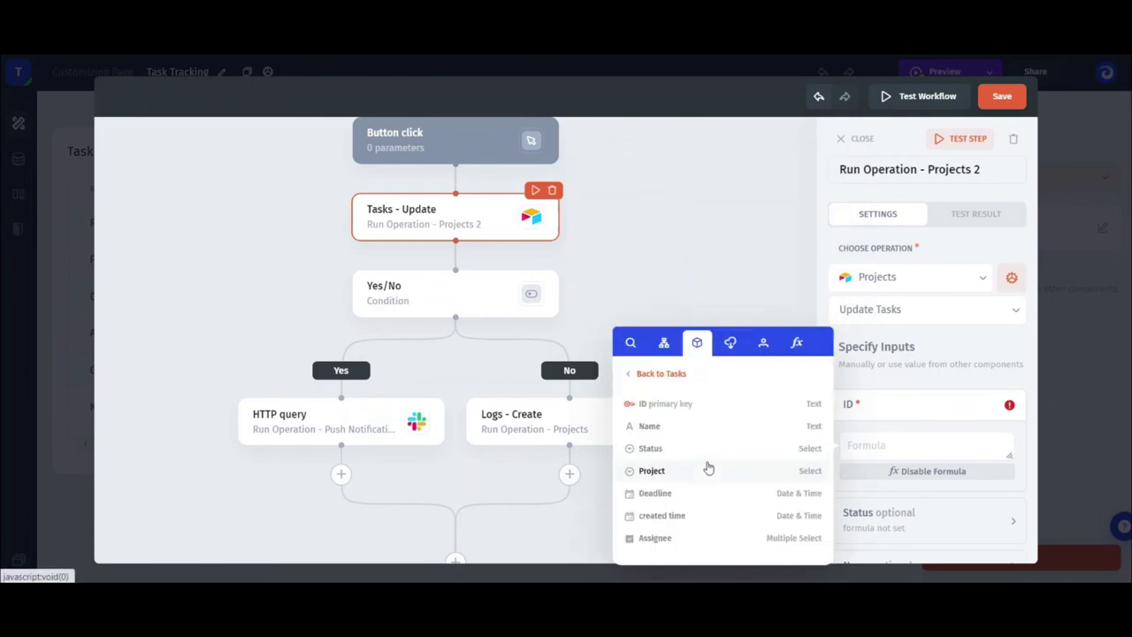
pyautogui.click(713, 406)
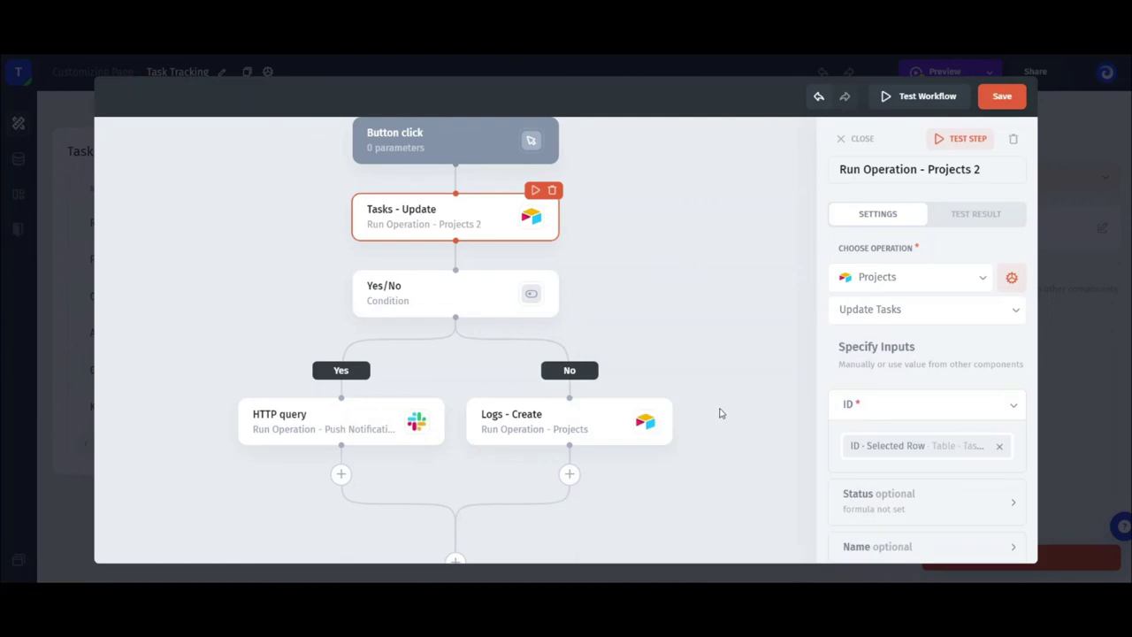
pyautogui.click(1015, 410)
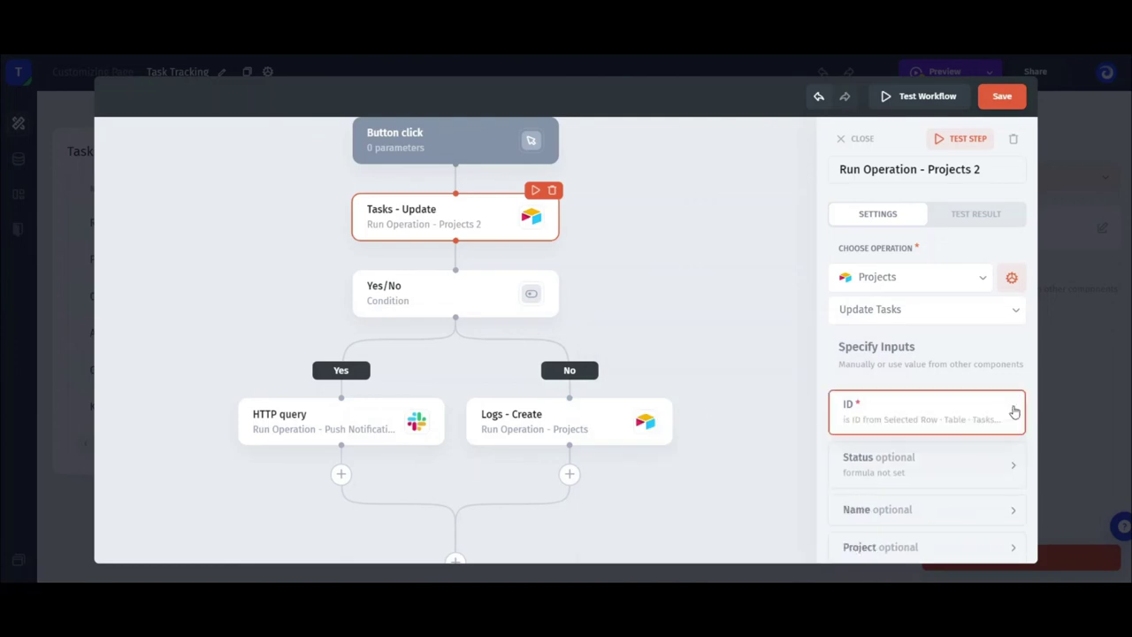
# Set the Status input of the Tasks - Update step to the value of the New Status field
pyautogui.click(960, 461)
pyautogui.click(677, 232)
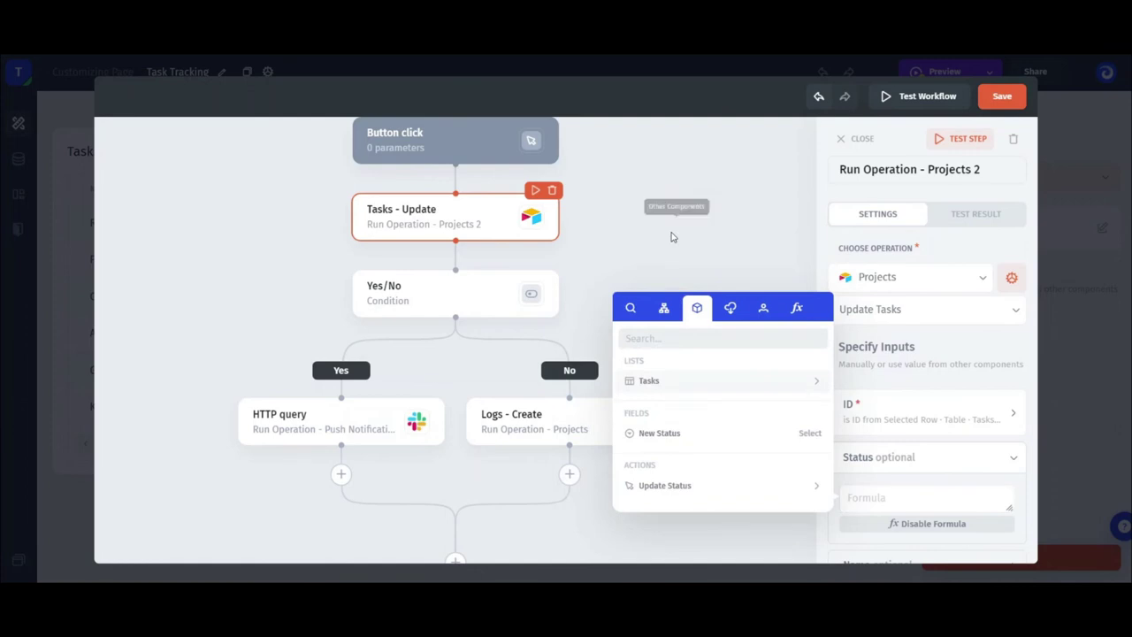
pyautogui.click(690, 434)
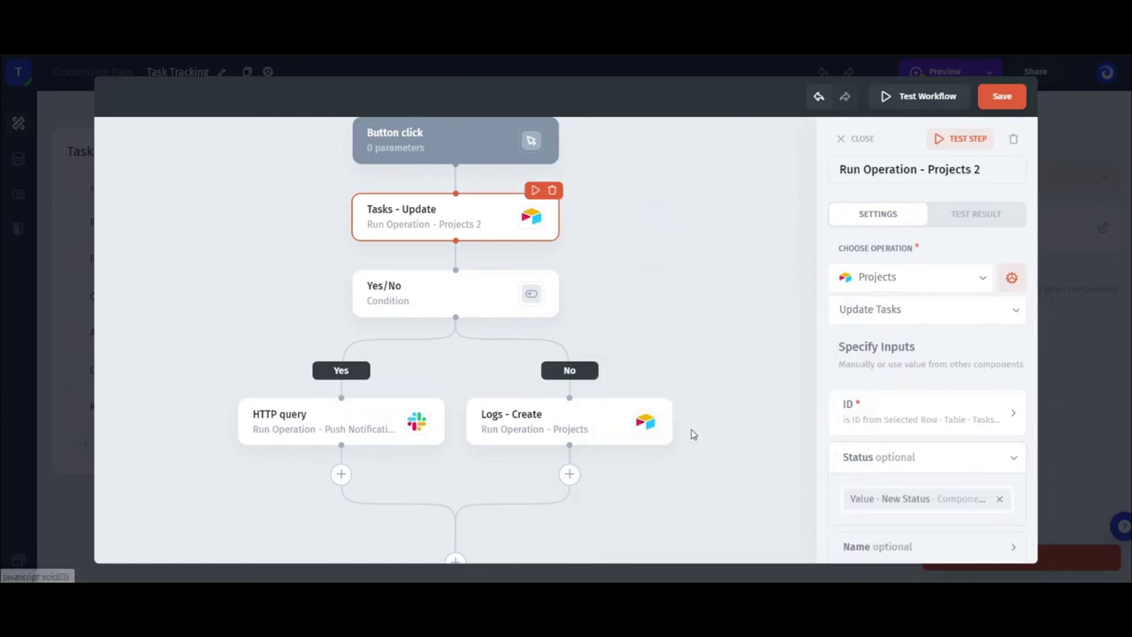
# Add a text parameter to the Button click trigger of the workflow and save the workflow
pyautogui.click(662, 431)
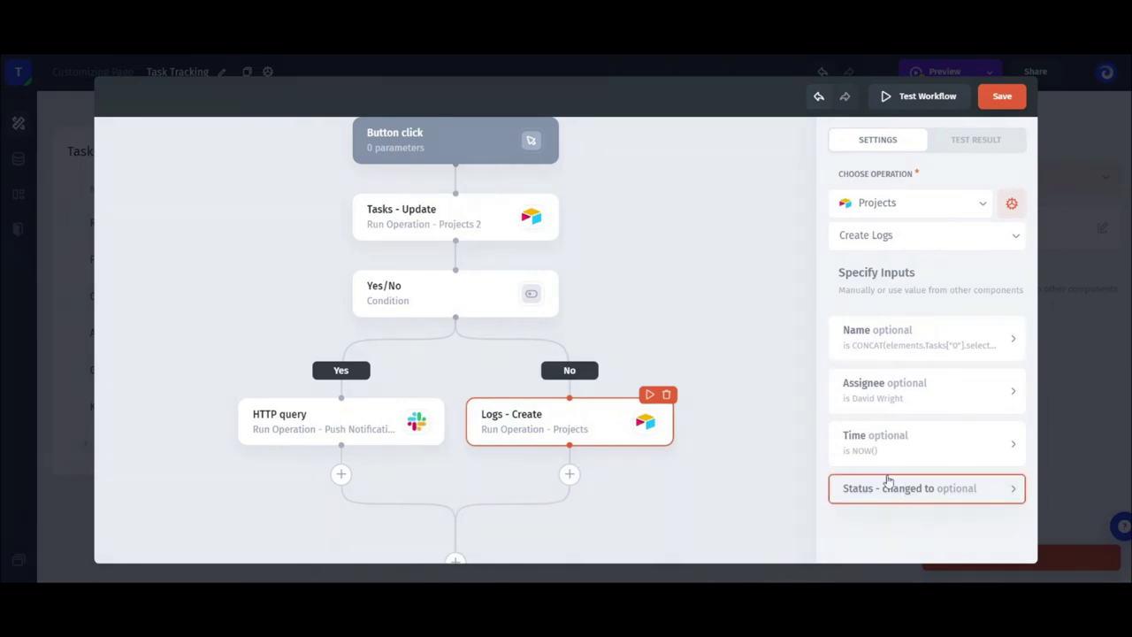
pyautogui.click(493, 146)
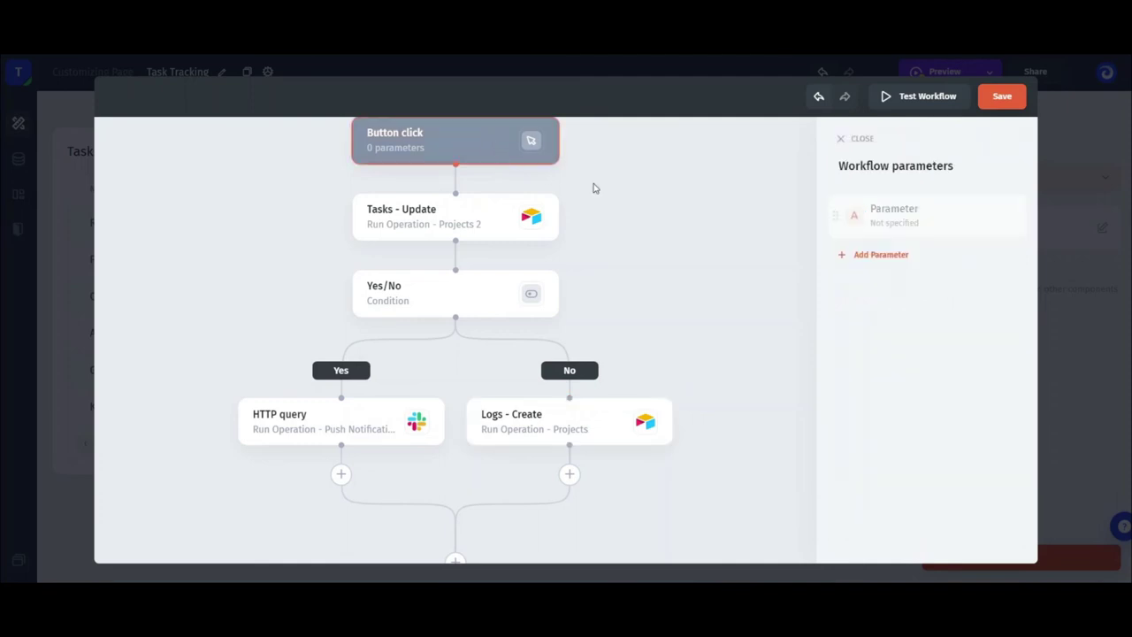
pyautogui.click(935, 232)
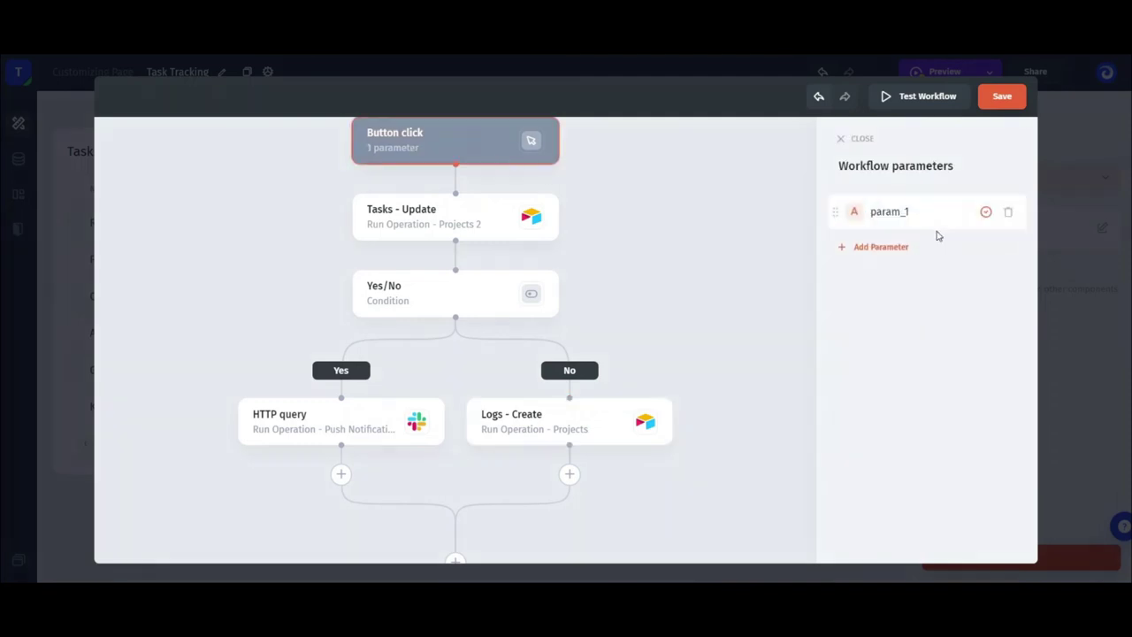
pyautogui.click(1000, 97)
# Set the param_1 input of the Update Status button's workflow to the value of the New Status field
pyautogui.click(1008, 337)
pyautogui.click(1014, 370)
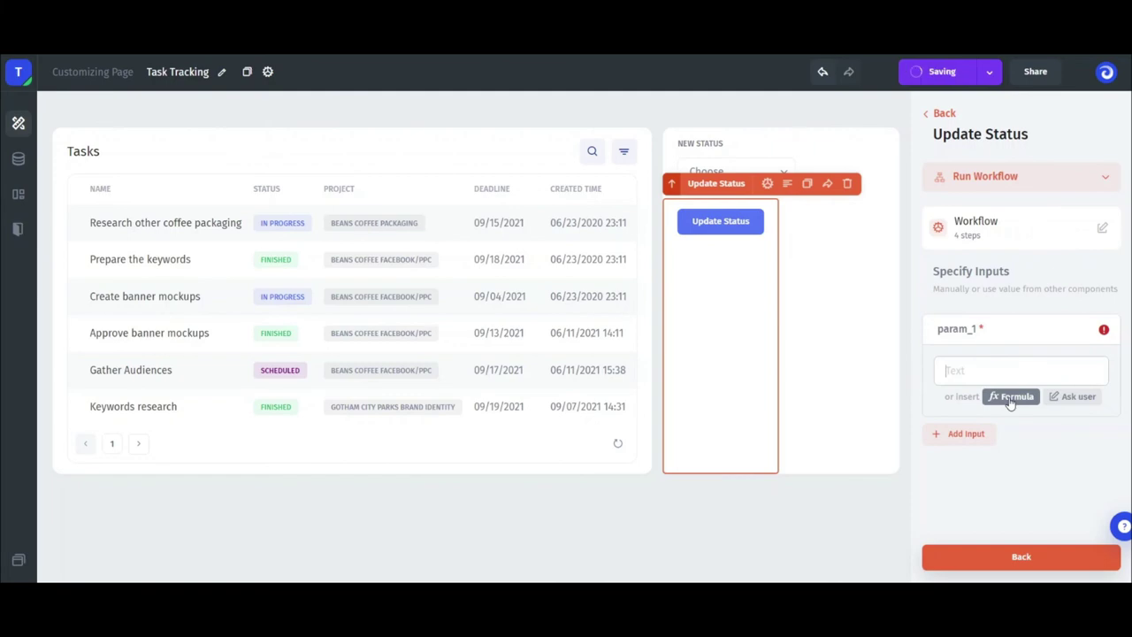
pyautogui.click(1011, 394)
pyautogui.click(794, 429)
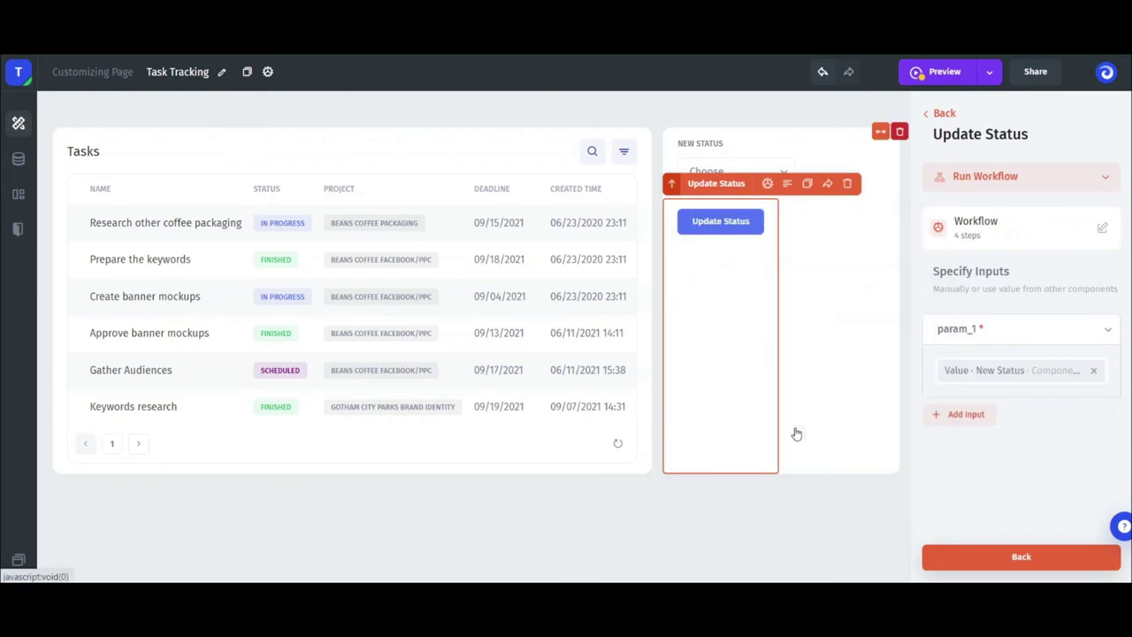
# Reopen the workflow and set the Status - changed to input of the Logs - Create step to the workflow parameter param_1
pyautogui.click(986, 222)
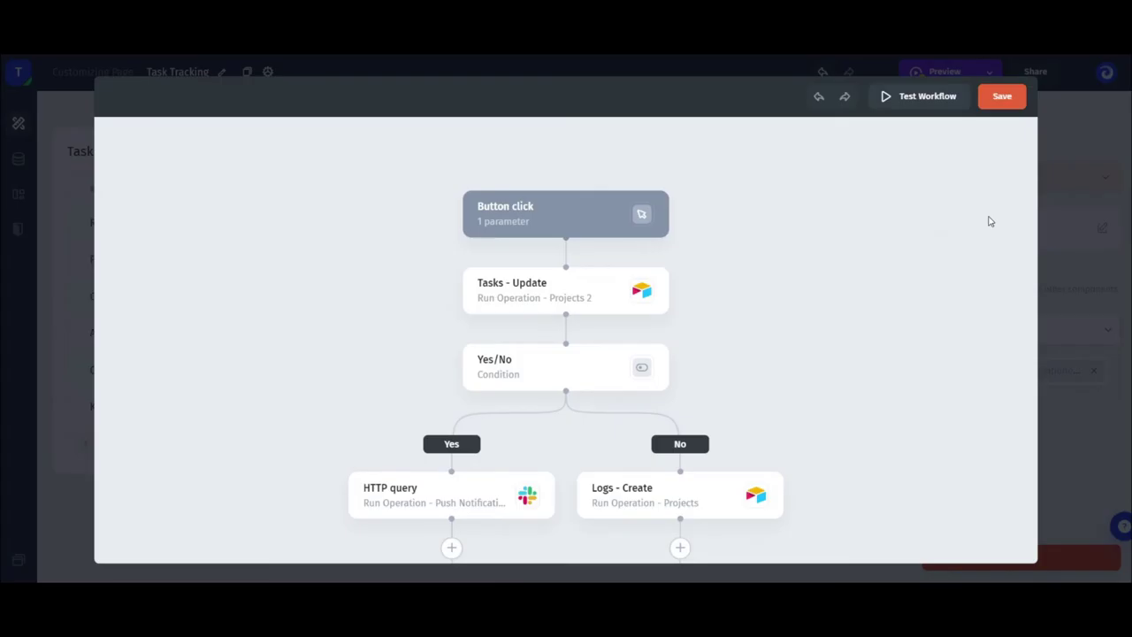
pyautogui.click(582, 217)
pyautogui.click(589, 503)
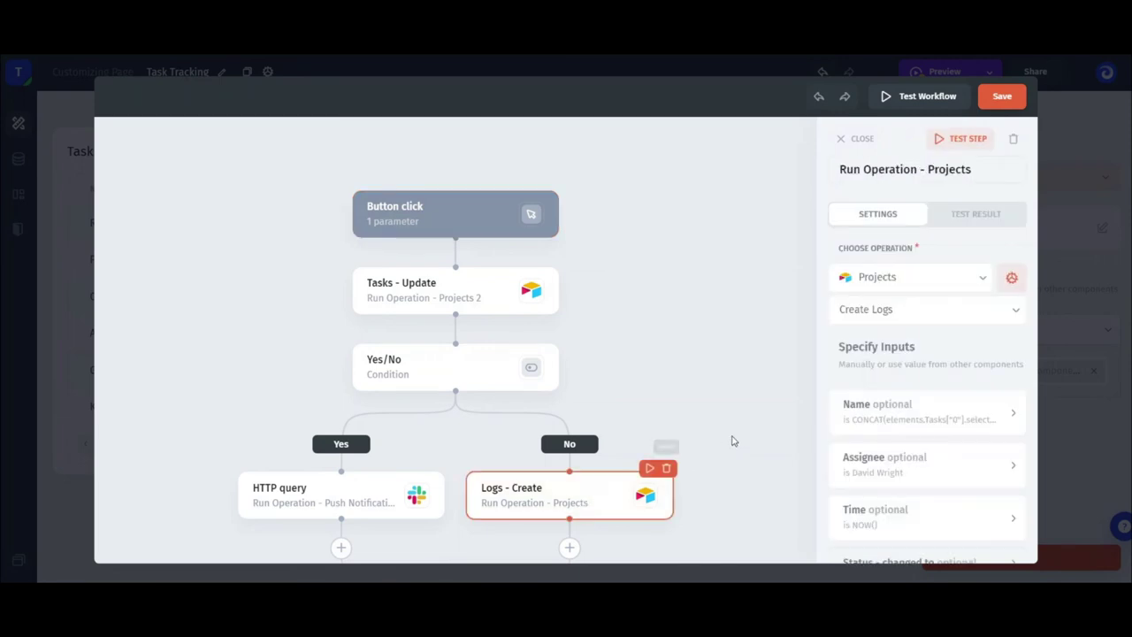
pyautogui.scroll(-3, 733, 439)
pyautogui.click(936, 486)
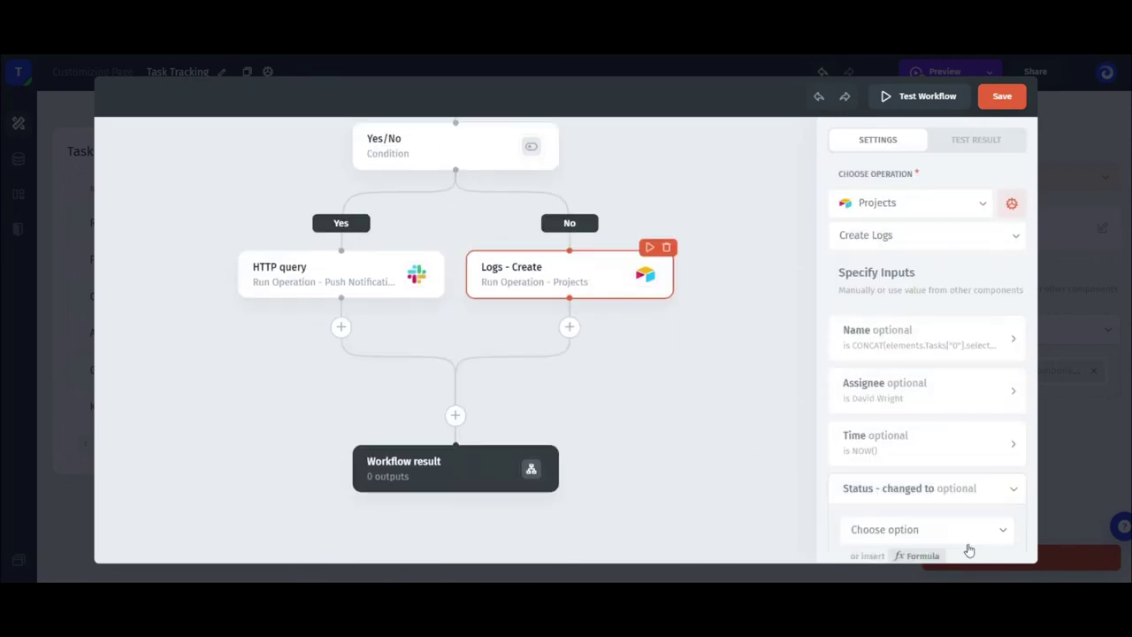
pyautogui.scroll(-1, 960, 531)
pyautogui.click(921, 484)
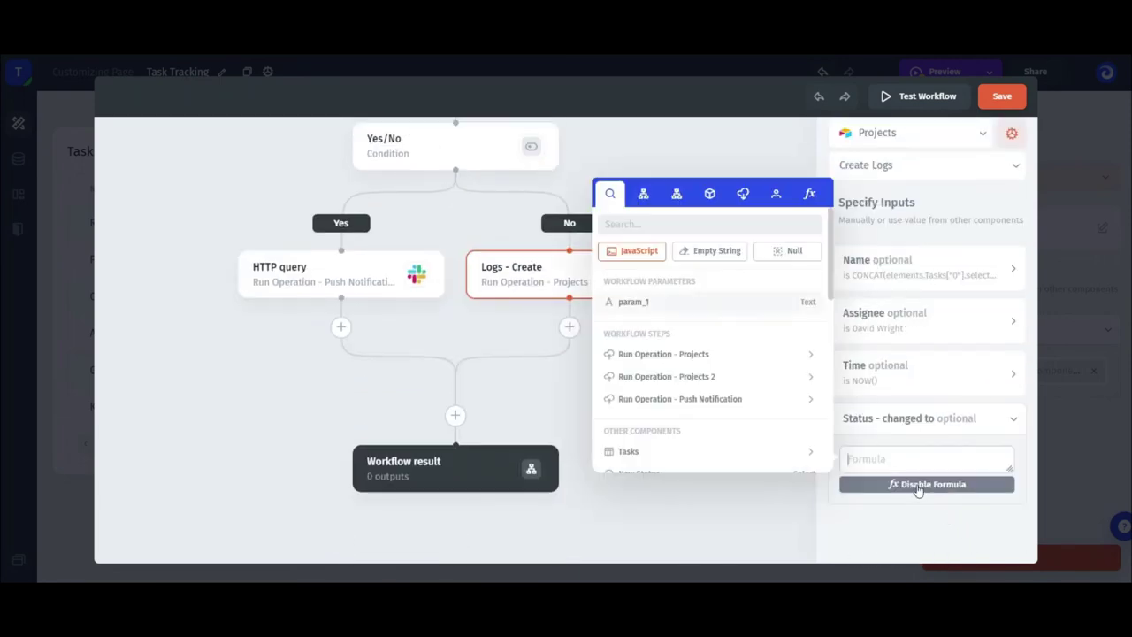
pyautogui.click(728, 303)
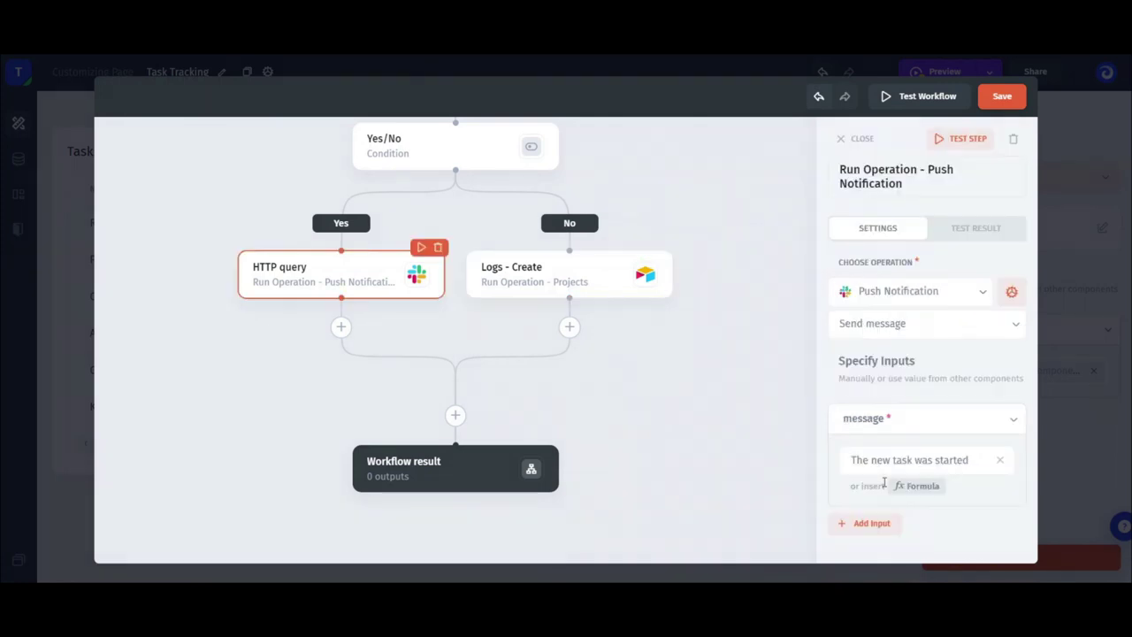
# Switch the message input of the HTTP query step to a formula and start it with "con"
pyautogui.click(903, 485)
pyautogui.click(905, 486)
pyautogui.write('con')
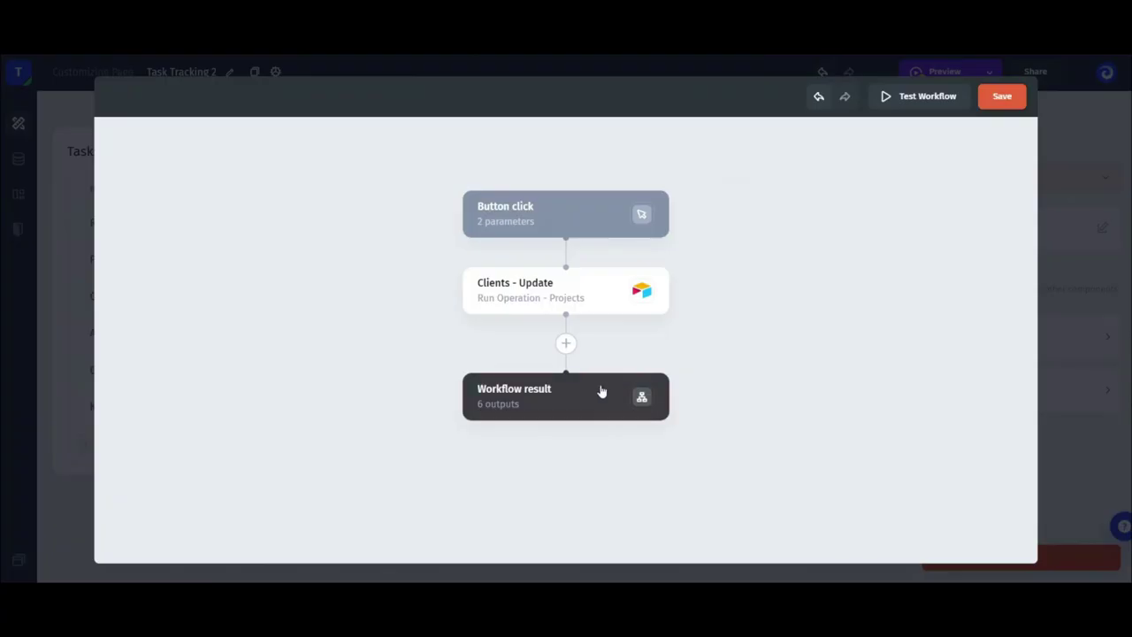
# Try specifying a custom single-record output for the workflow result and return it to using the last step
pyautogui.click(599, 392)
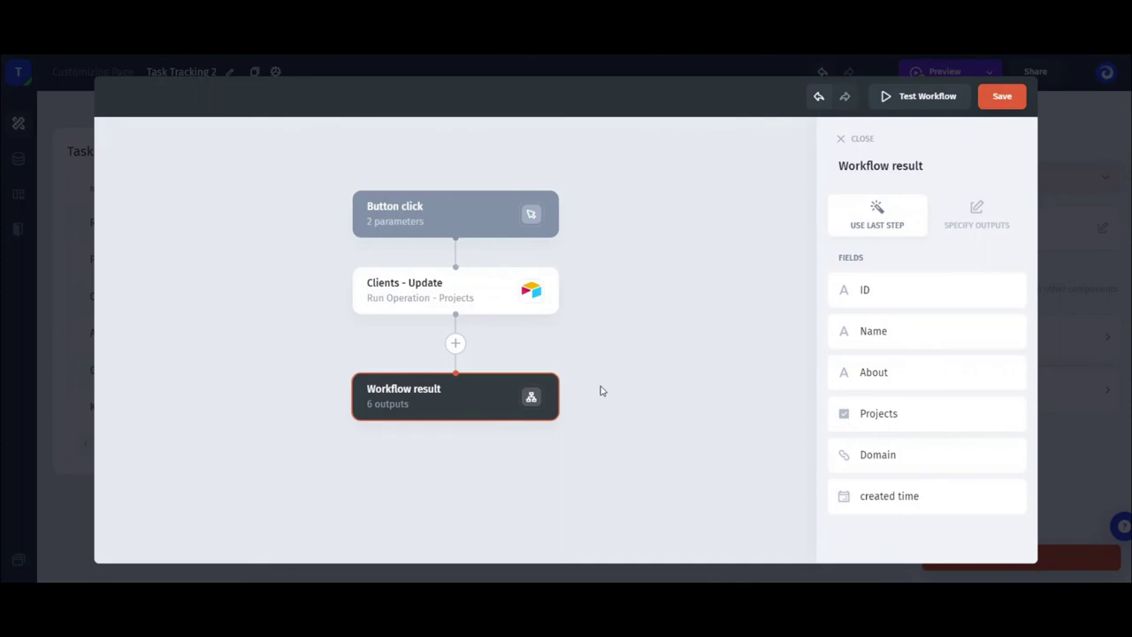
pyautogui.click(988, 212)
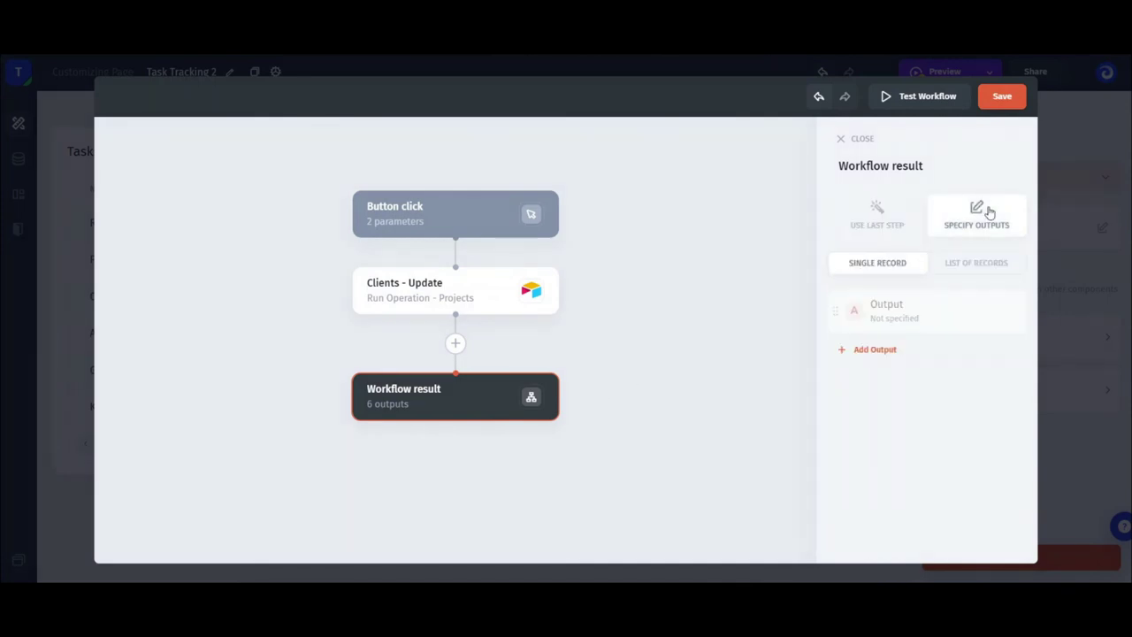
pyautogui.click(930, 318)
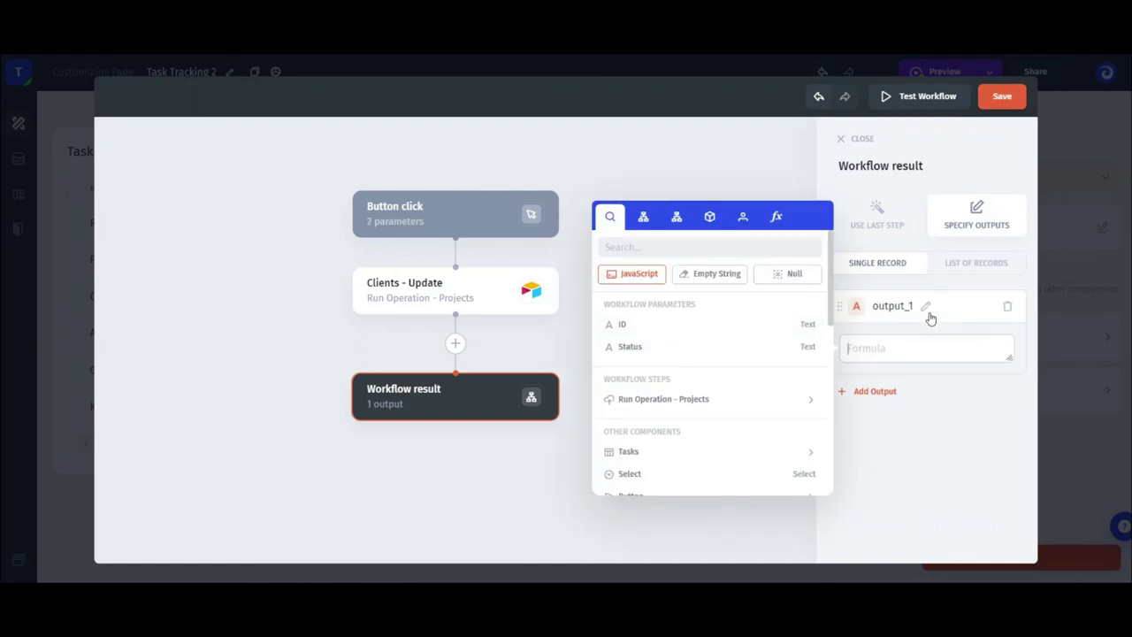
pyautogui.click(889, 224)
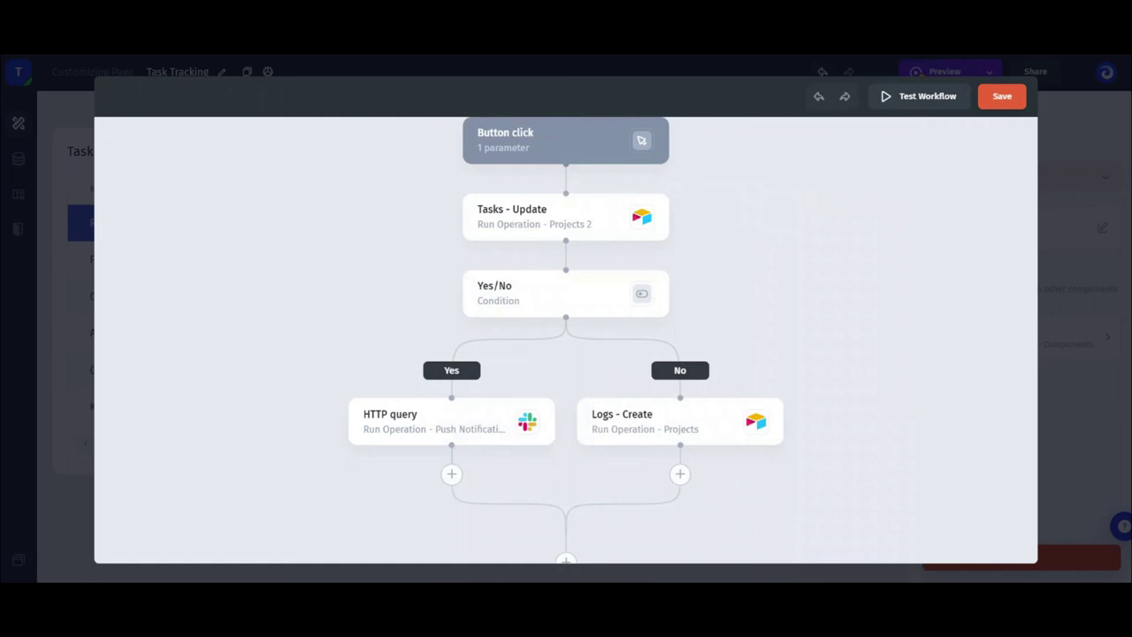
# Test the Tasks - Update step on its own and the whole workflow, and reopen the Tasks - Update step to check it
pyautogui.moveTo(611, 221)
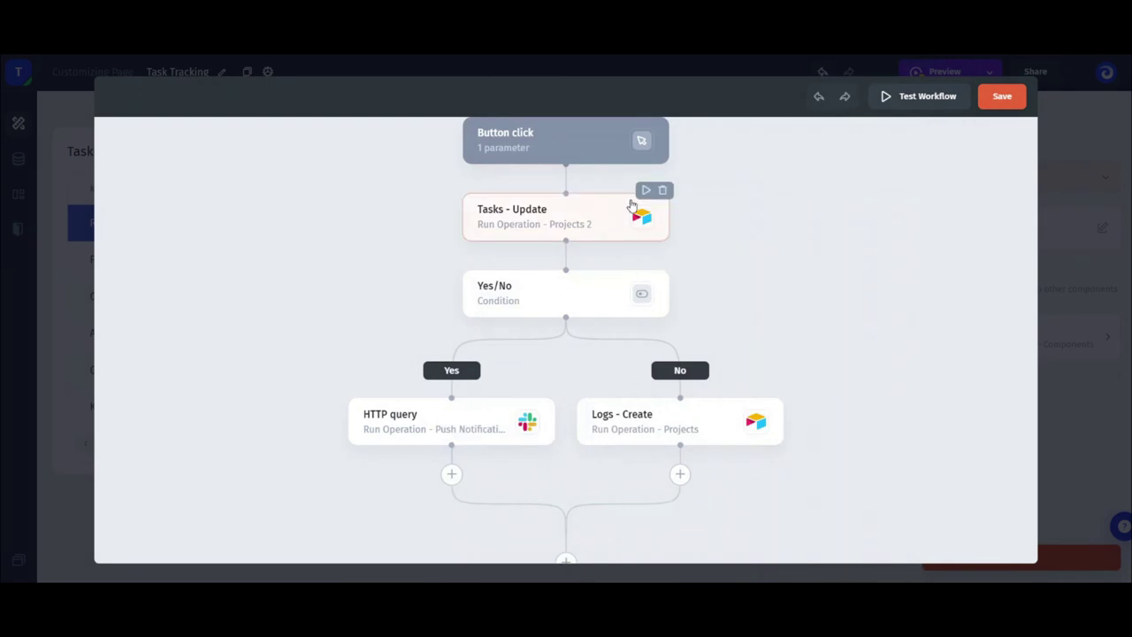
pyautogui.click(644, 191)
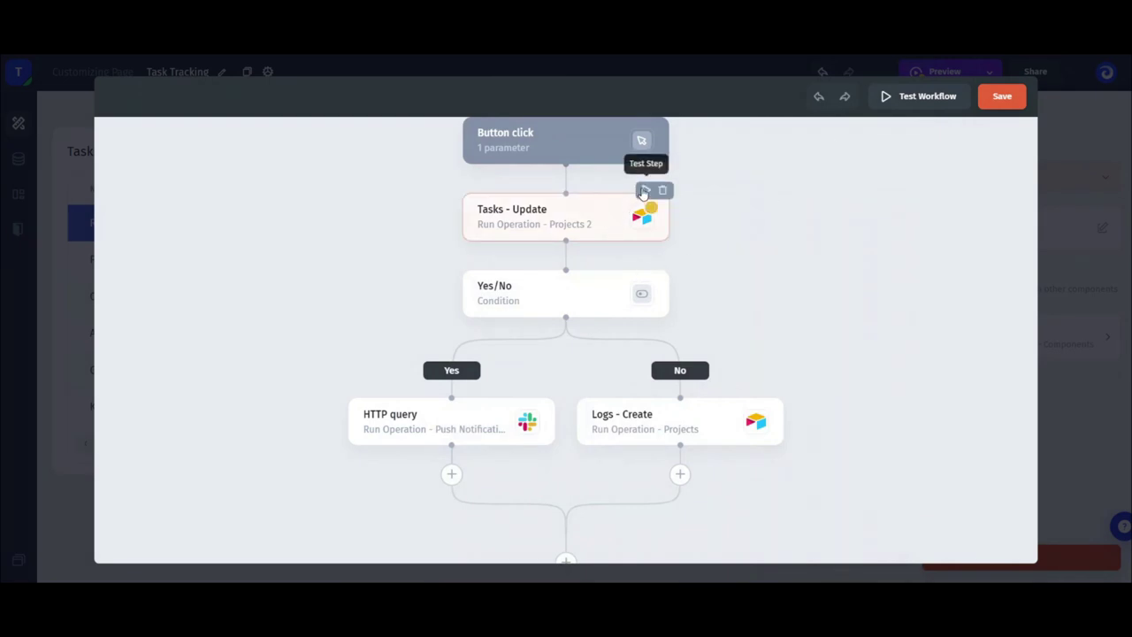
pyautogui.click(901, 103)
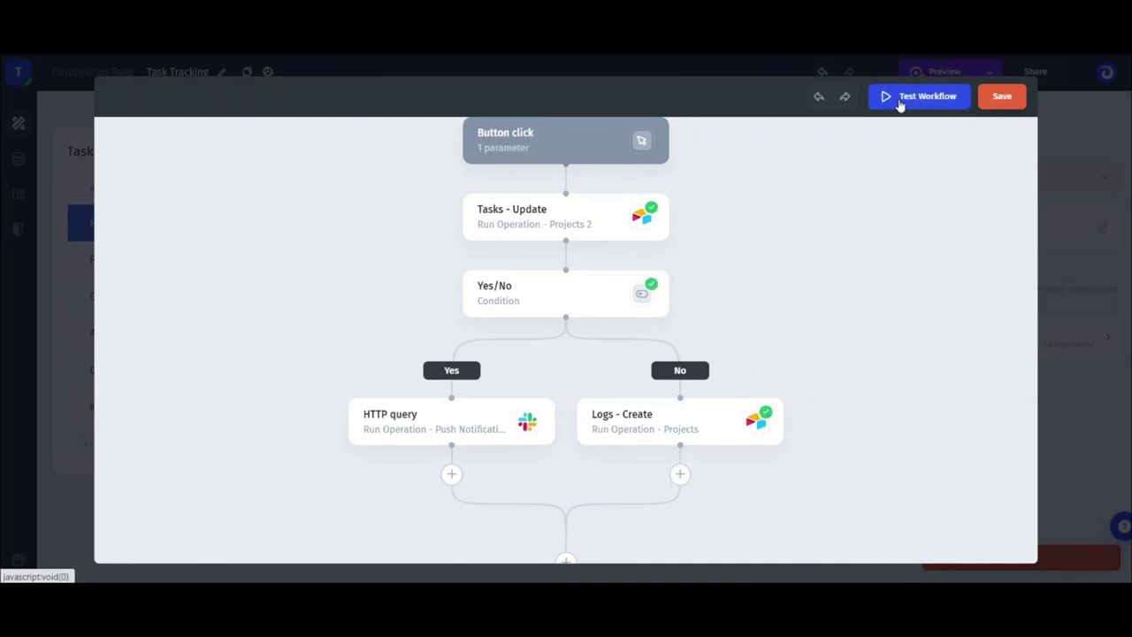
pyautogui.click(531, 227)
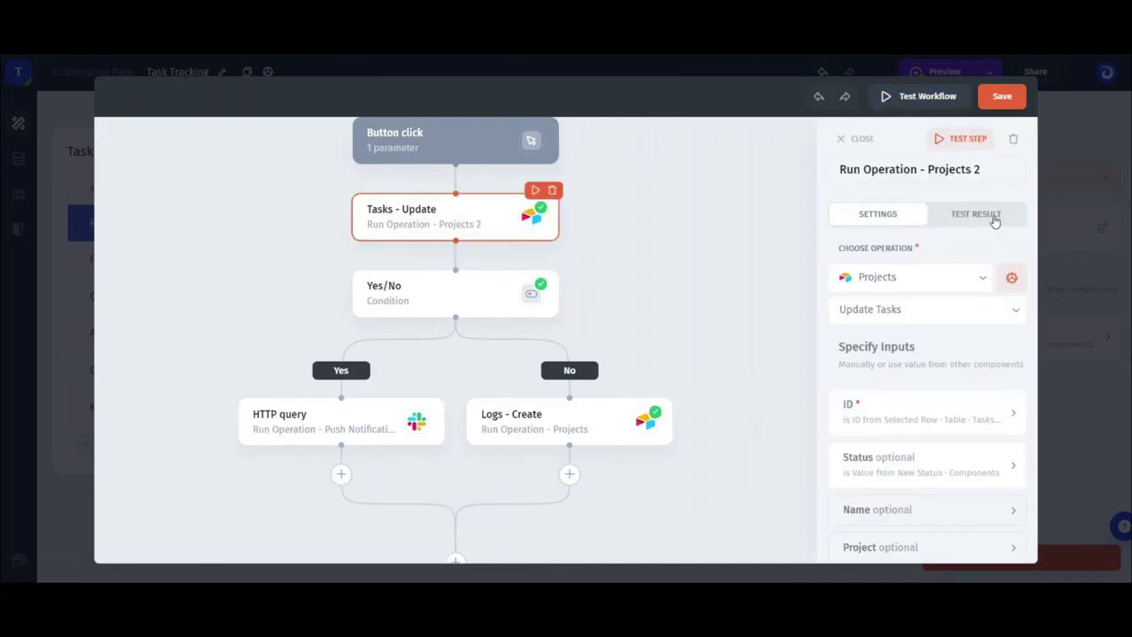